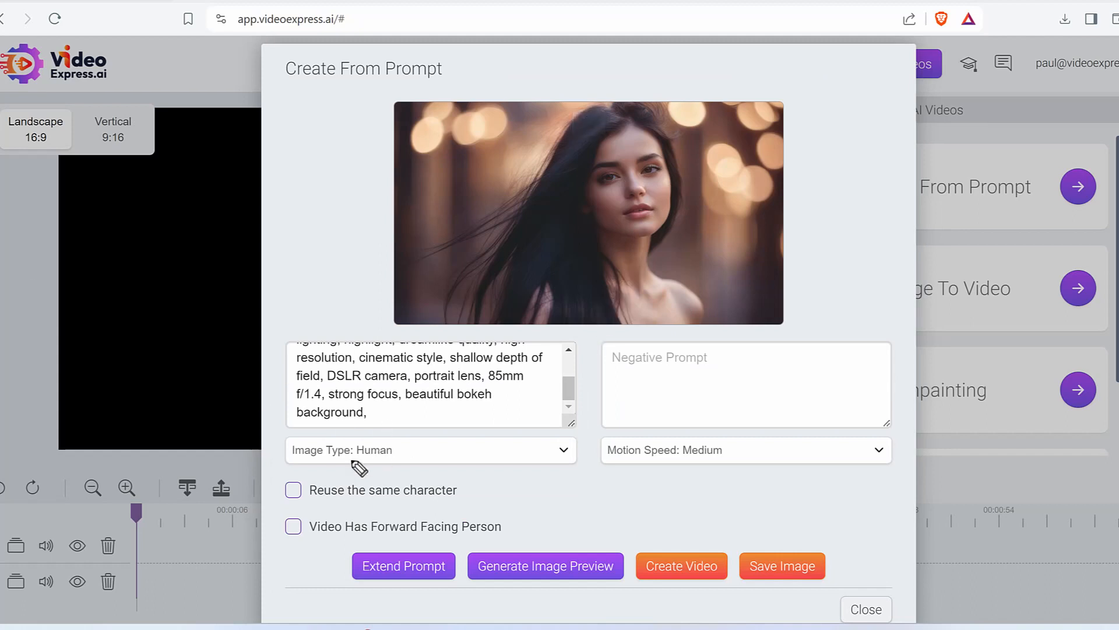
pyautogui.moveTo(285, 479)
pyautogui.mouseDown()
pyautogui.moveTo(503, 481)
pyautogui.moveTo(461, 514)
pyautogui.moveTo(360, 517)
pyautogui.moveTo(276, 512)
pyautogui.moveTo(287, 478)
pyautogui.mouseUp()
pyautogui.moveTo(814, 140); pyautogui.dragTo(697, 194)
pyautogui.press('Escape')
# - Enable reusing the same character and generate an image preview with "dancing" added after "beautiful female model" in the prompt
pyautogui.click(293, 490)
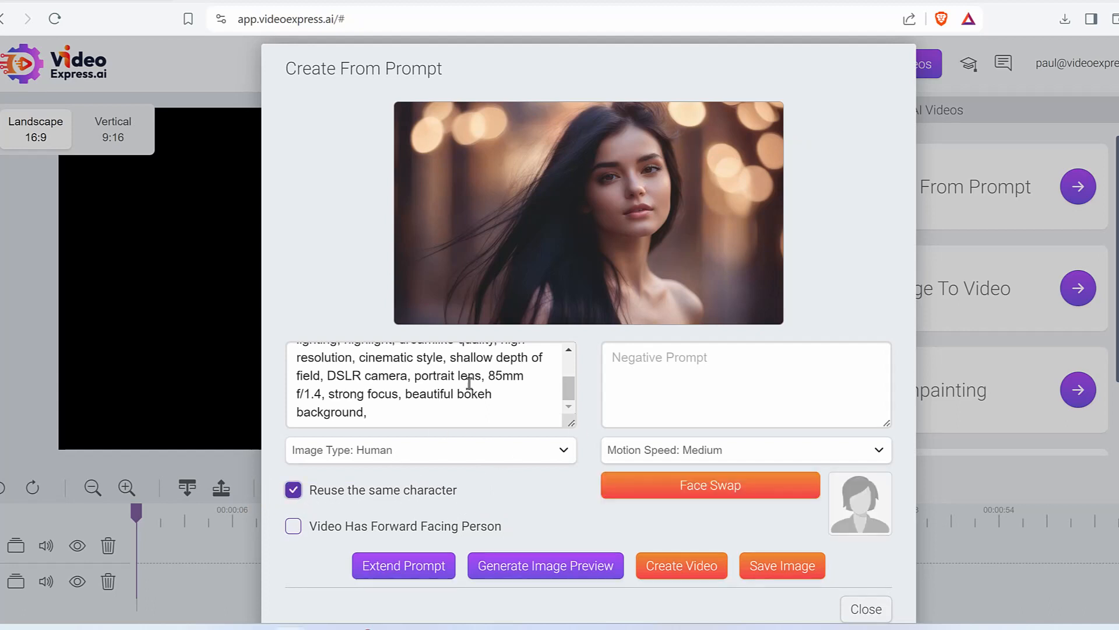
pyautogui.scroll(3, 469, 383)
pyautogui.click(424, 358)
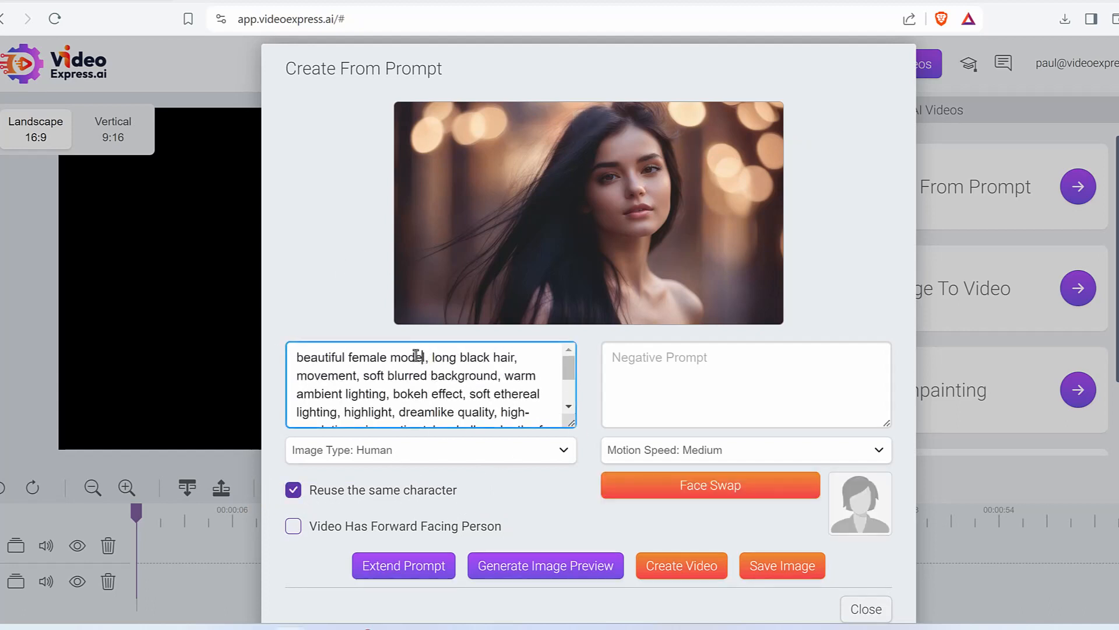
pyautogui.write('dancing')
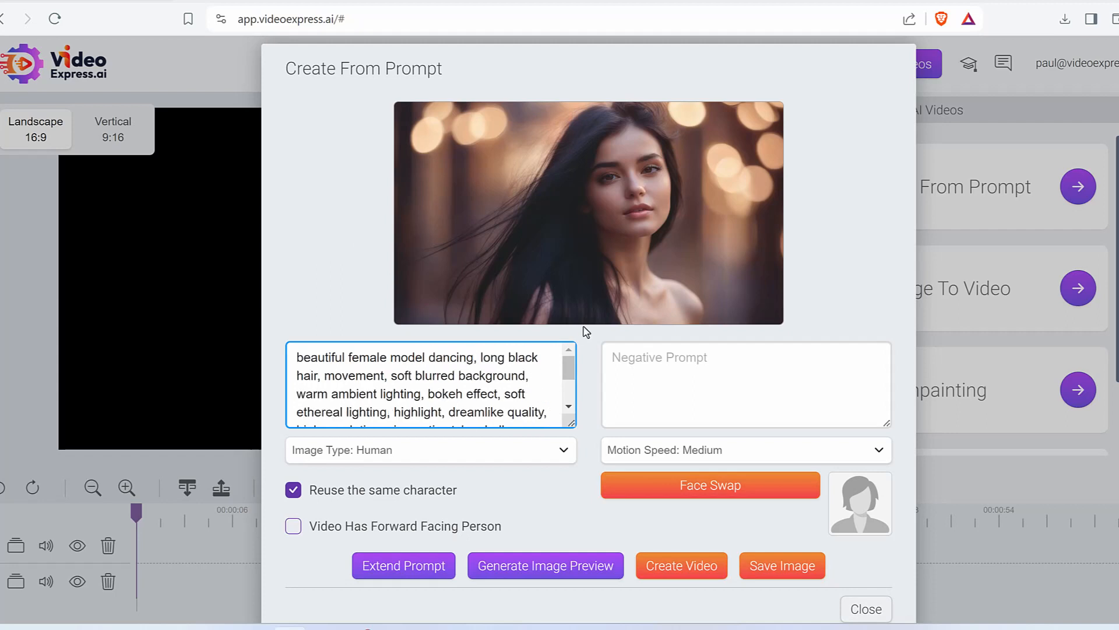
pyautogui.click(580, 570)
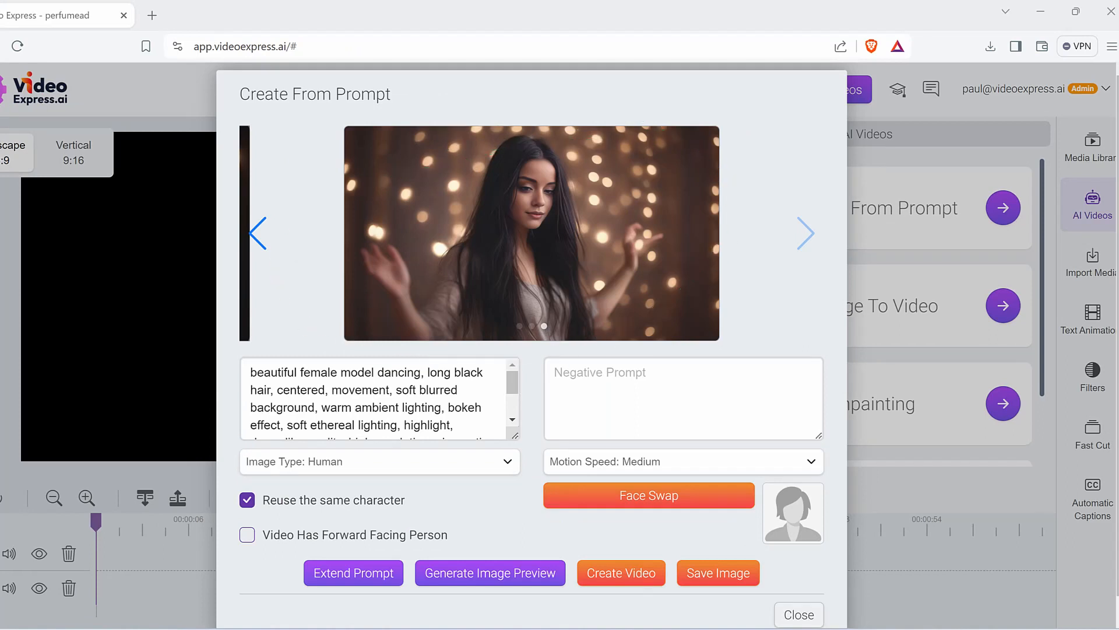
# - Replace "dancing" with "doing yoga" in the prompt and generate a new image preview
pyautogui.click(396, 410)
pyautogui.moveTo(421, 372); pyautogui.dragTo(379, 371)
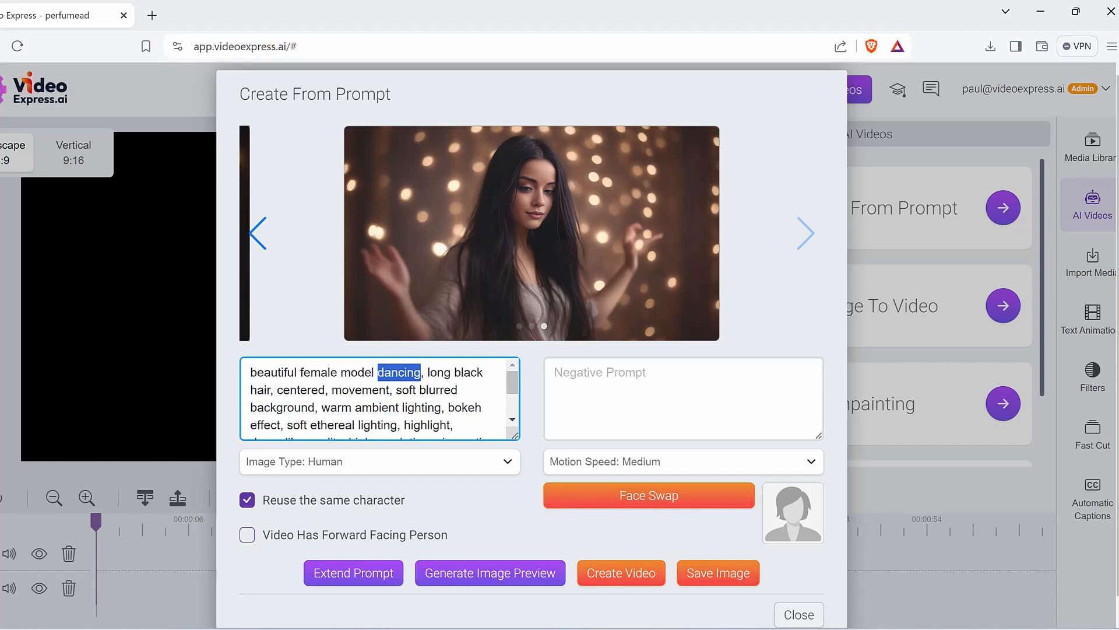
pyautogui.moveTo(306, 487)
pyautogui.mouseDown()
pyautogui.moveTo(227, 487)
pyautogui.moveTo(362, 514)
pyautogui.moveTo(343, 479)
pyautogui.moveTo(229, 473)
pyautogui.mouseUp()
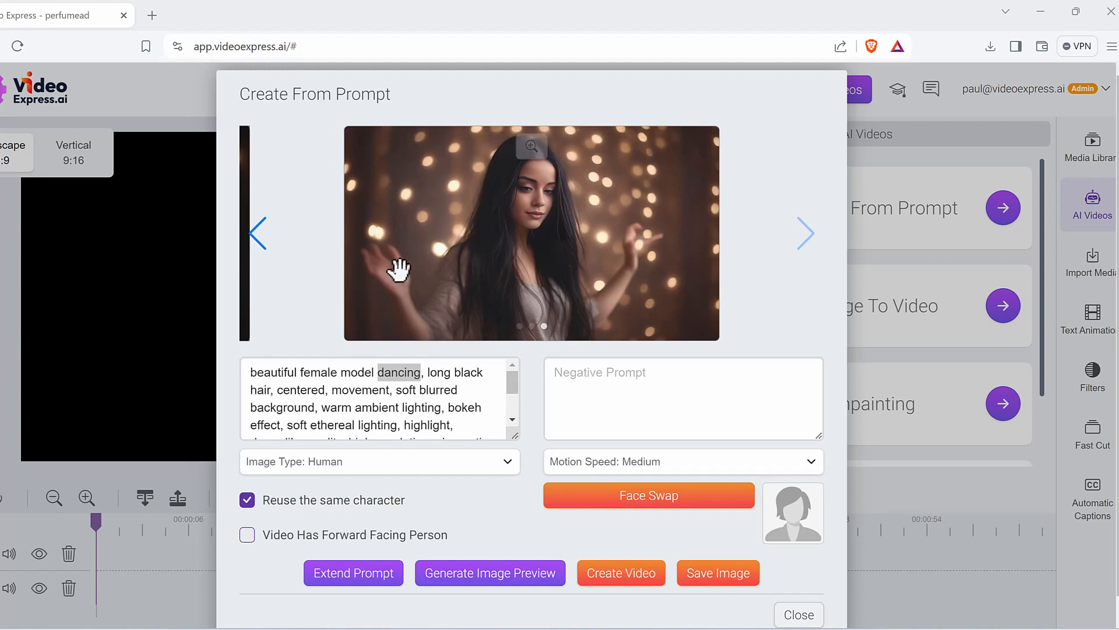
pyautogui.click(379, 372)
pyautogui.moveTo(377, 373); pyautogui.dragTo(416, 373)
pyautogui.write('doing yoga')
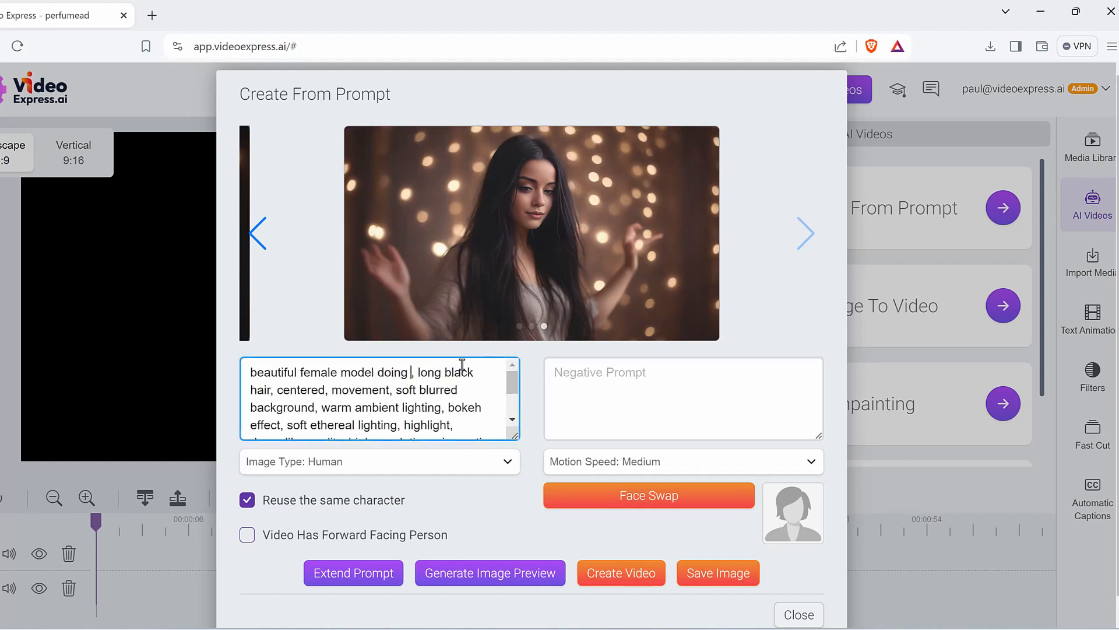
pyautogui.click(487, 568)
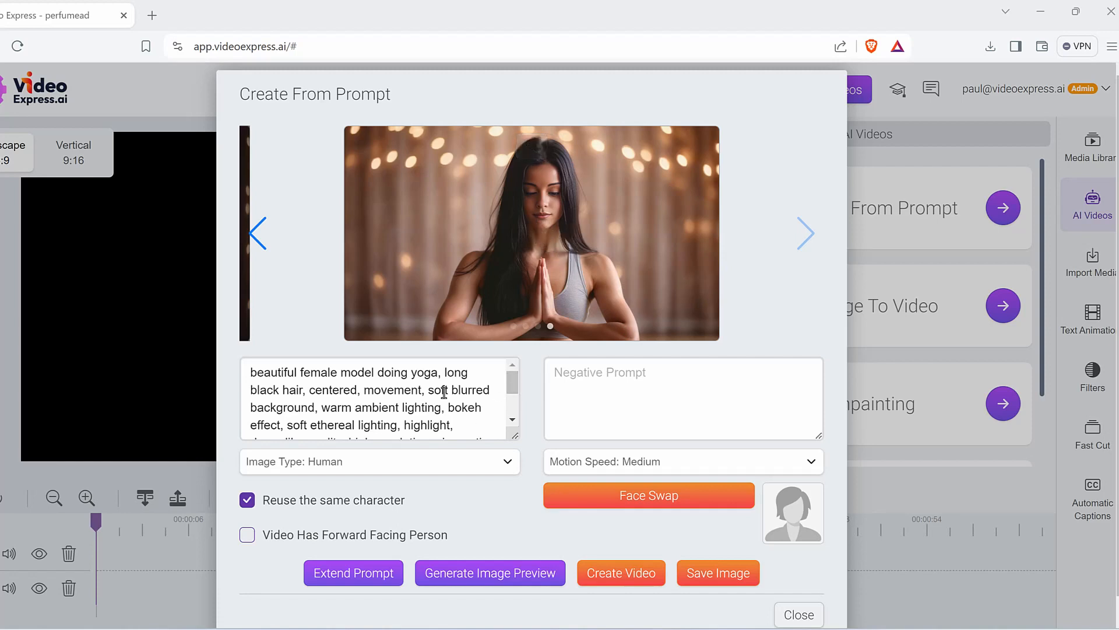
# - Replace "doing yoga" with "holding a vintage perfume in her hands" in the prompt and generate a new image preview
pyautogui.moveTo(437, 371); pyautogui.dragTo(380, 374)
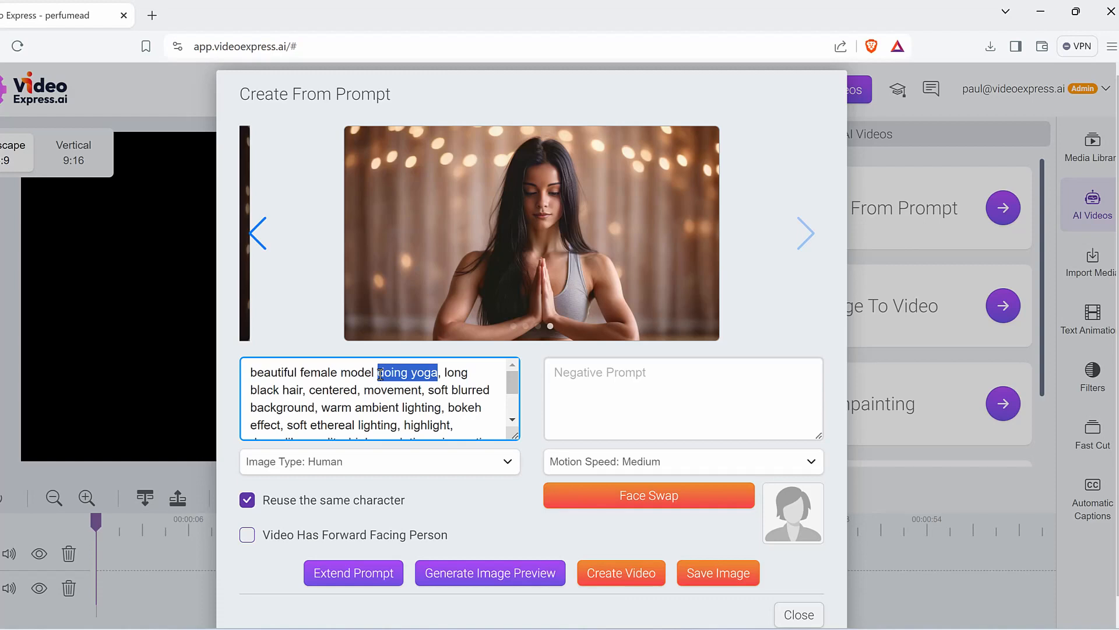
pyautogui.write('holding a v')
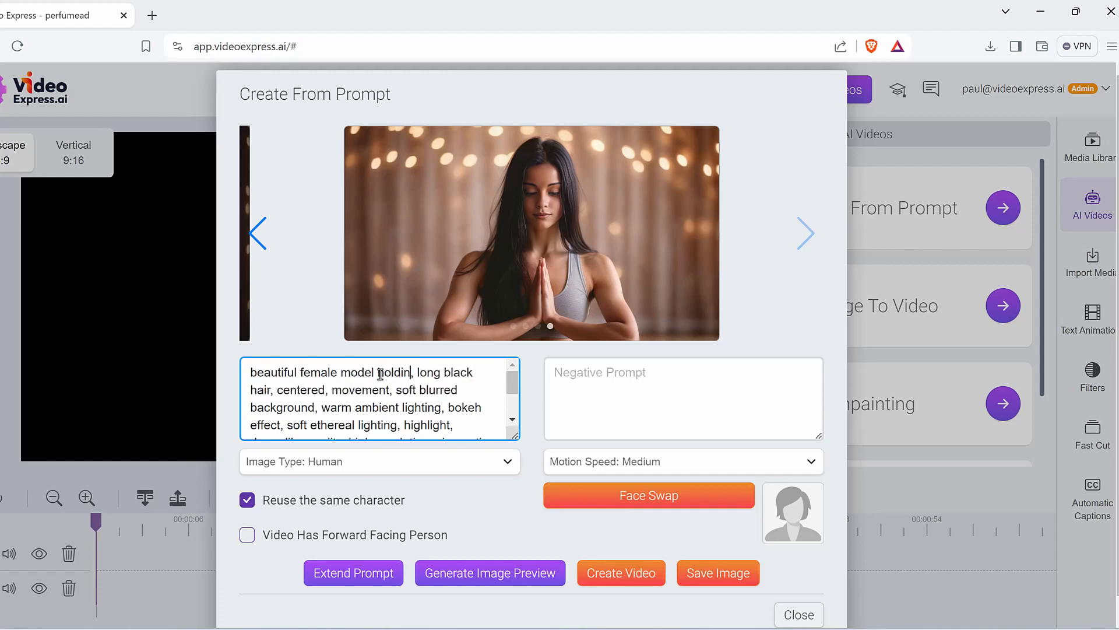
pyautogui.write('intage perfume in her hands')
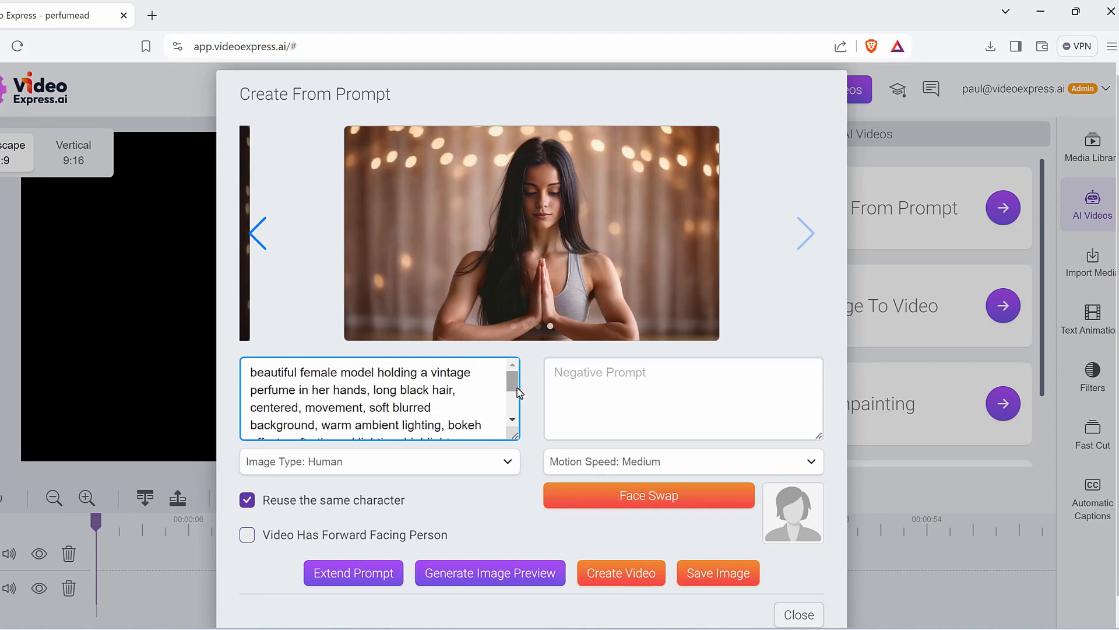
pyautogui.click(526, 581)
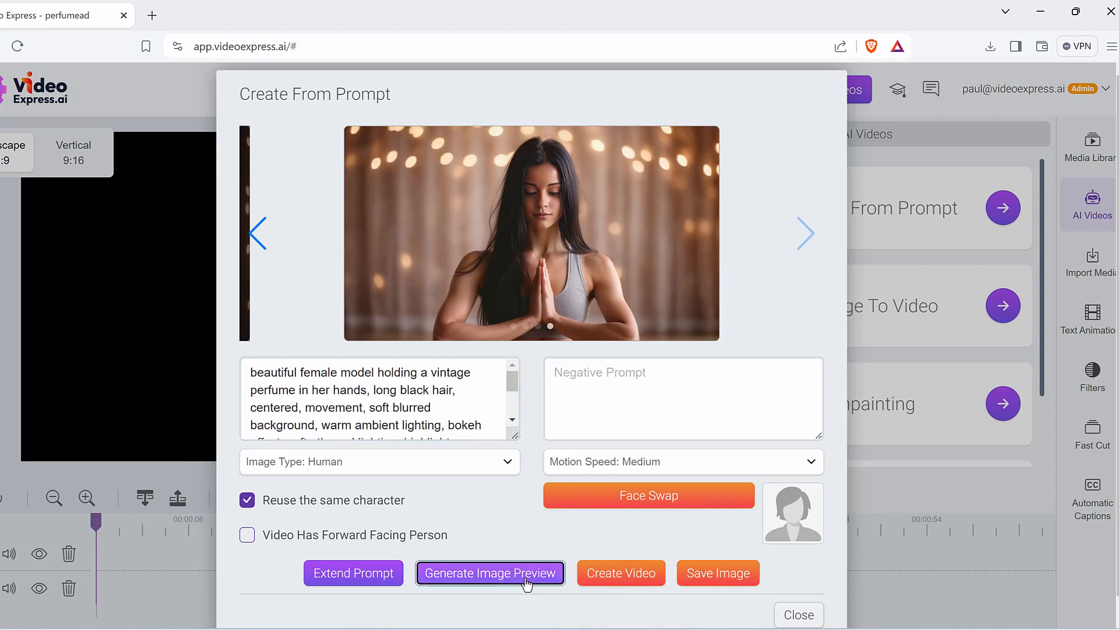
# - View the generated perfume image enlarged, close it and create a video from that image
pyautogui.click(532, 146)
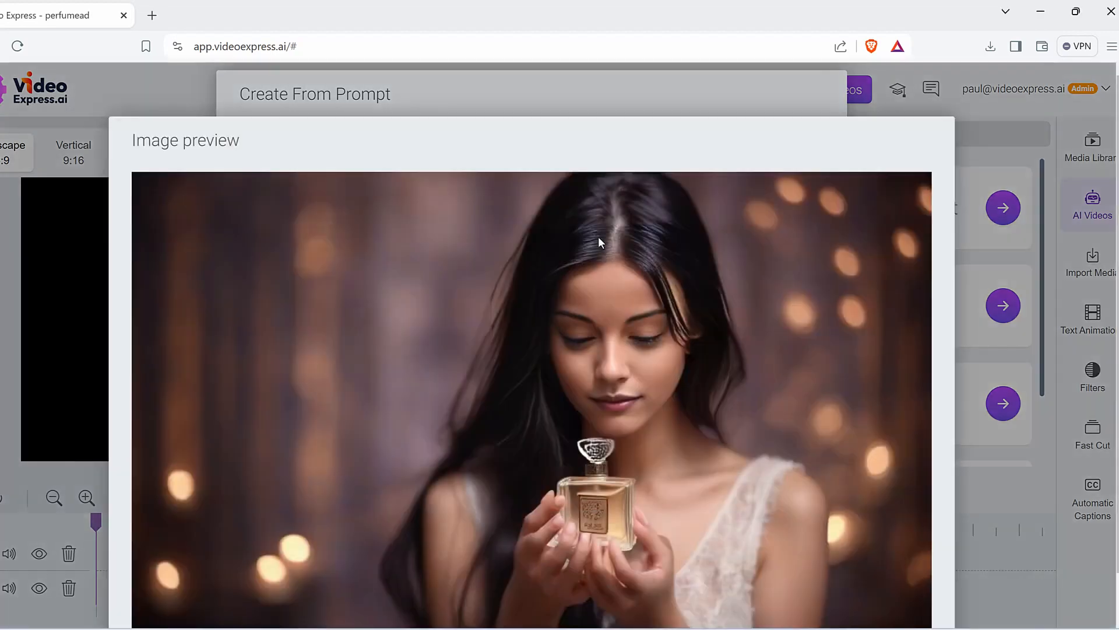
pyautogui.press('Escape')
pyautogui.click(452, 431)
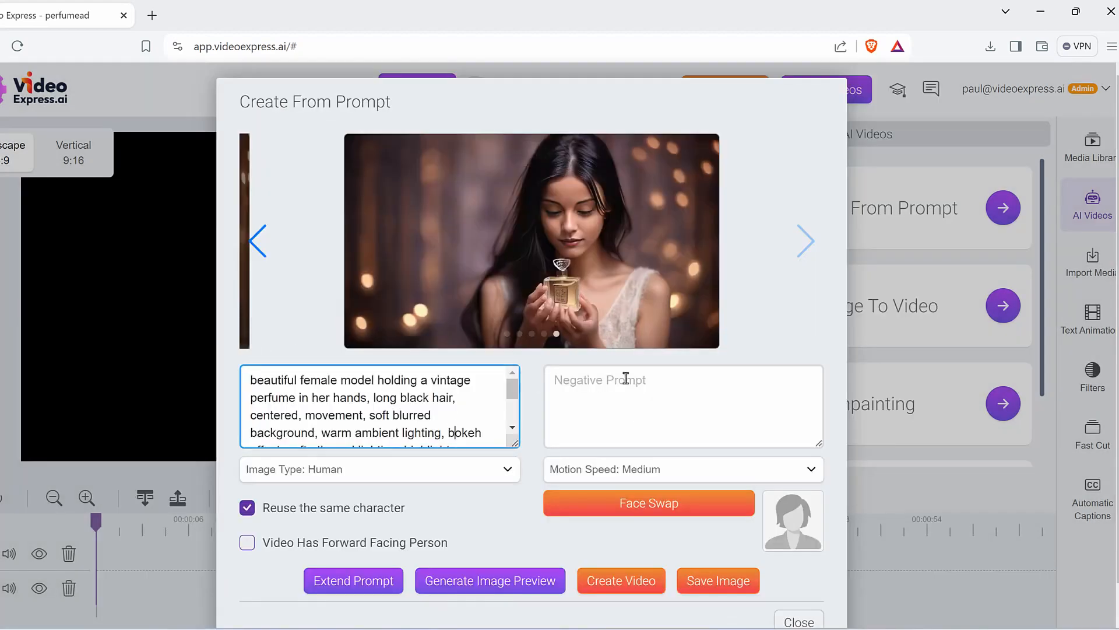
pyautogui.hotkey('ctrl', '2')
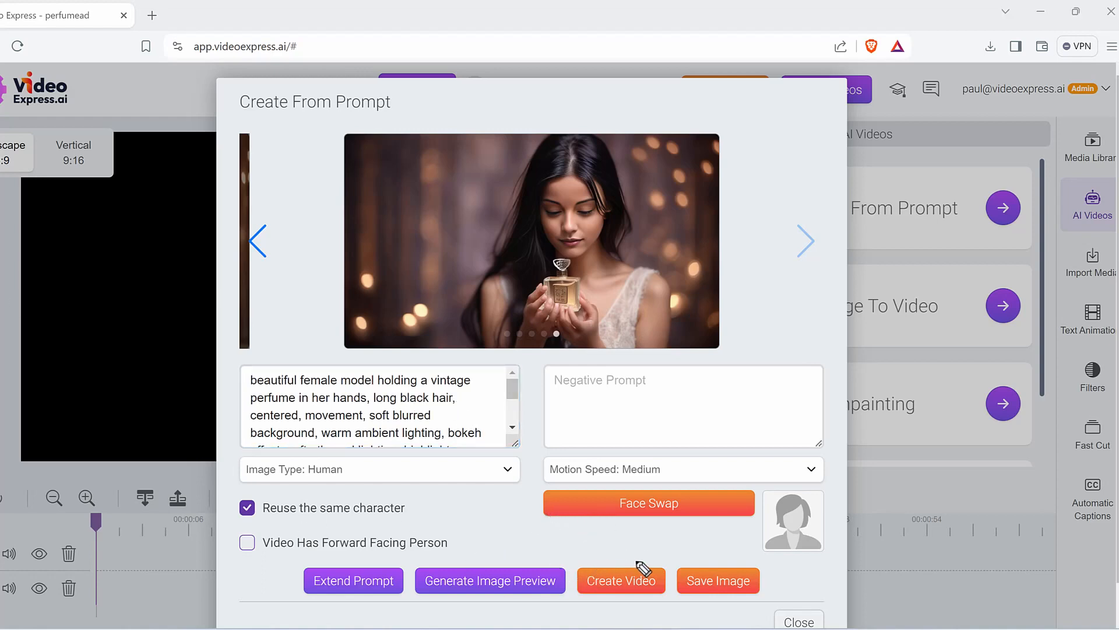
pyautogui.moveTo(574, 552)
pyautogui.mouseDown()
pyautogui.moveTo(671, 577)
pyautogui.moveTo(589, 601)
pyautogui.moveTo(575, 549)
pyautogui.mouseUp()
pyautogui.click(645, 581)
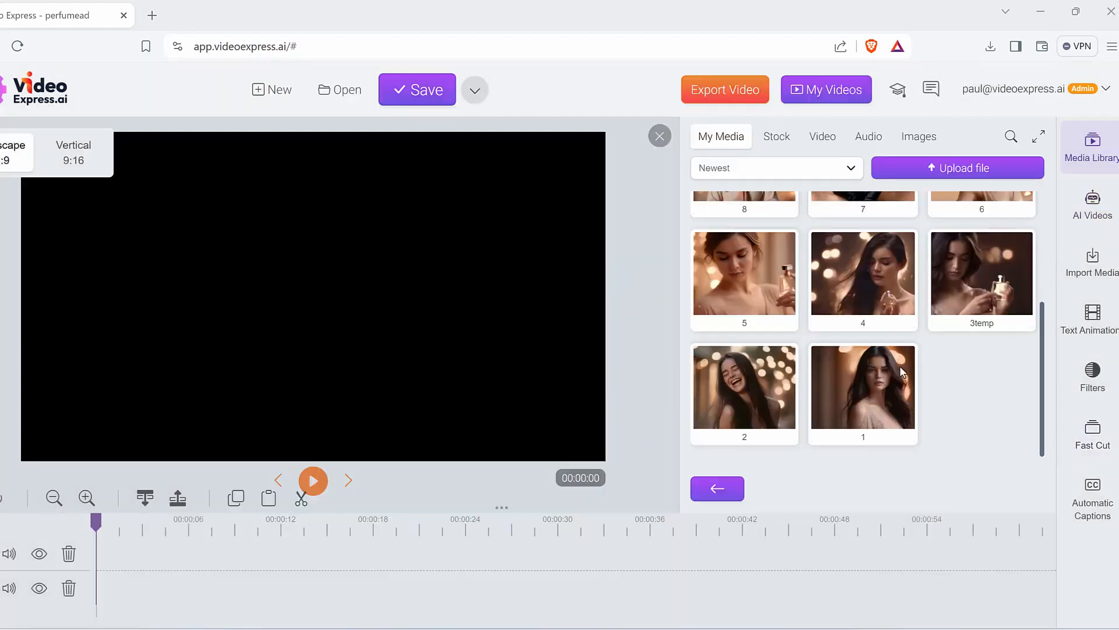
# - Place clips 1 and 2 from the media library one after the other on the lower timeline track and close the library
pyautogui.moveTo(181, 567); pyautogui.dragTo(146, 579)
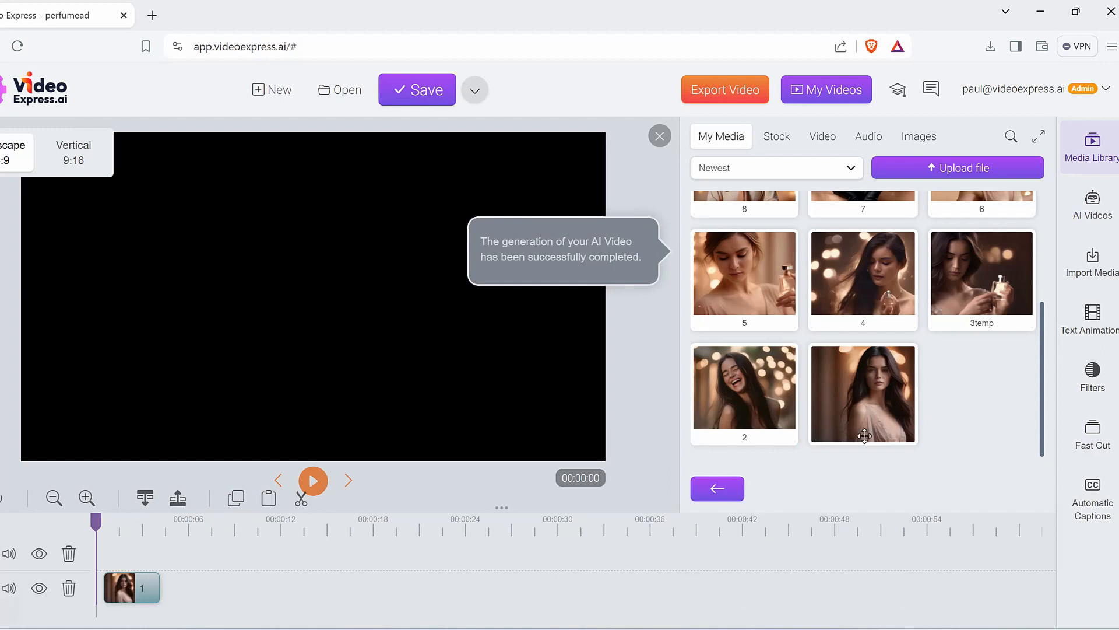
pyautogui.moveTo(737, 392); pyautogui.dragTo(363, 574)
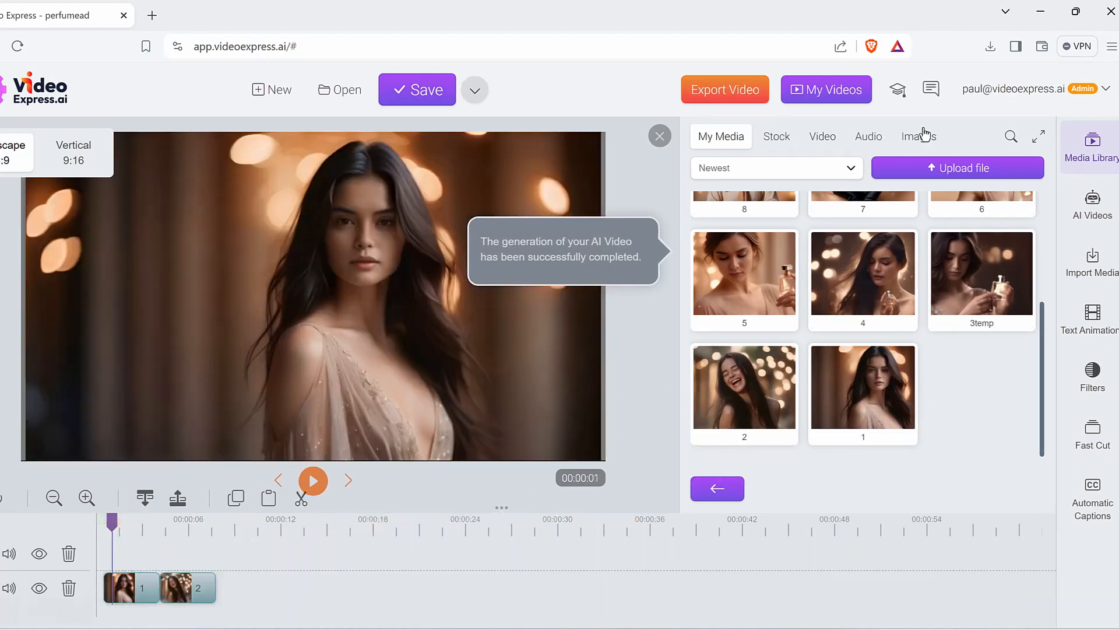
pyautogui.click(660, 137)
# - Move the playhead to about 2 seconds within clip 1 and preview the playback
pyautogui.moveTo(111, 521); pyautogui.dragTo(131, 521)
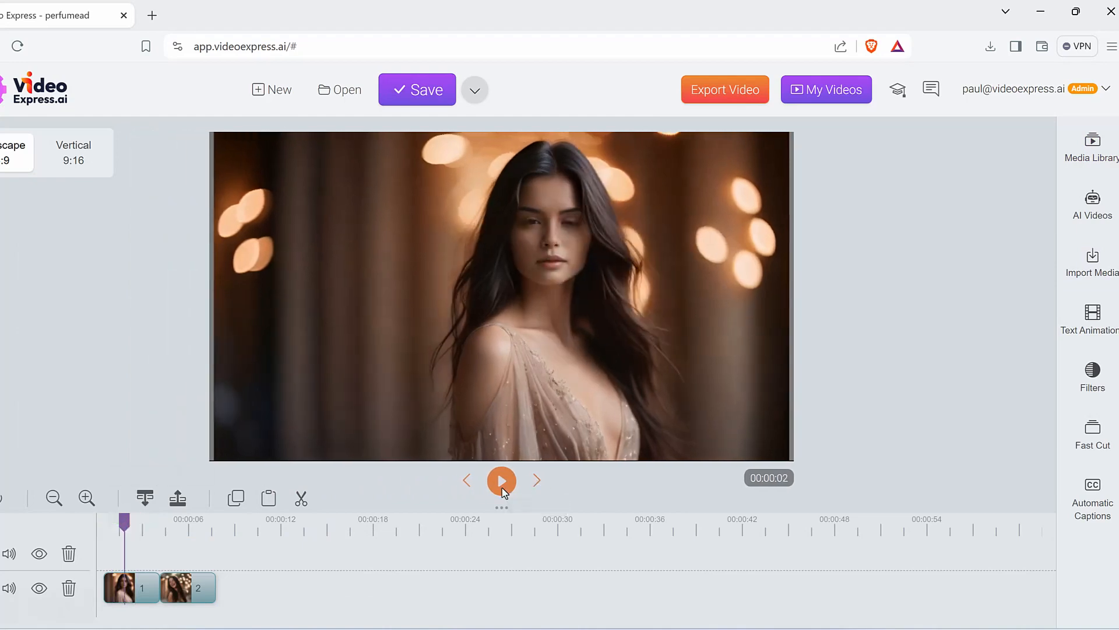
pyautogui.click(503, 481)
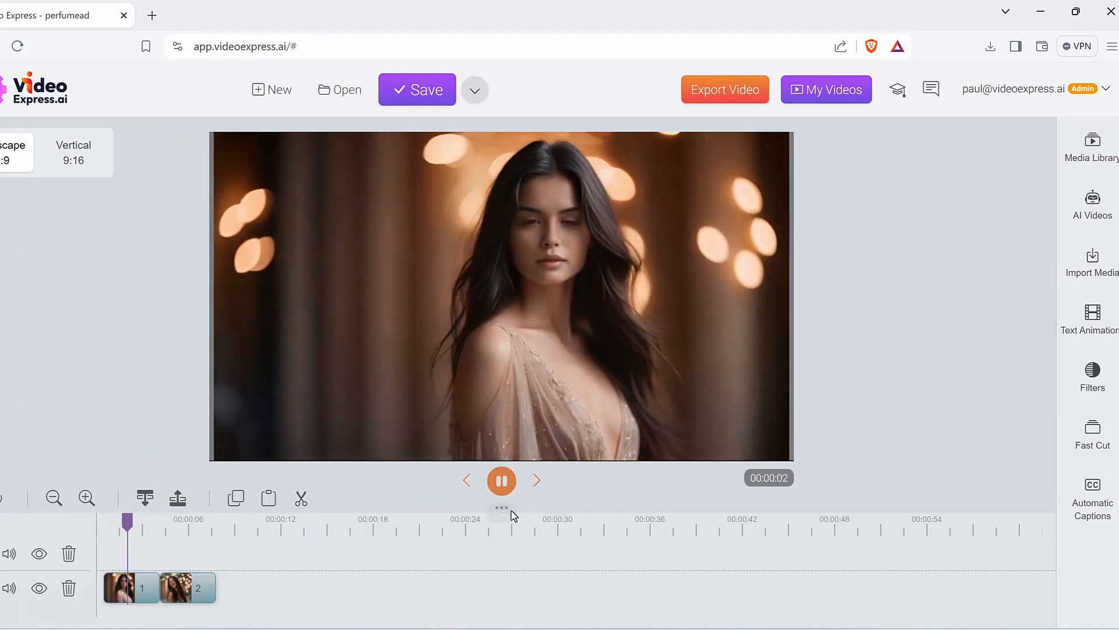
pyautogui.click(502, 481)
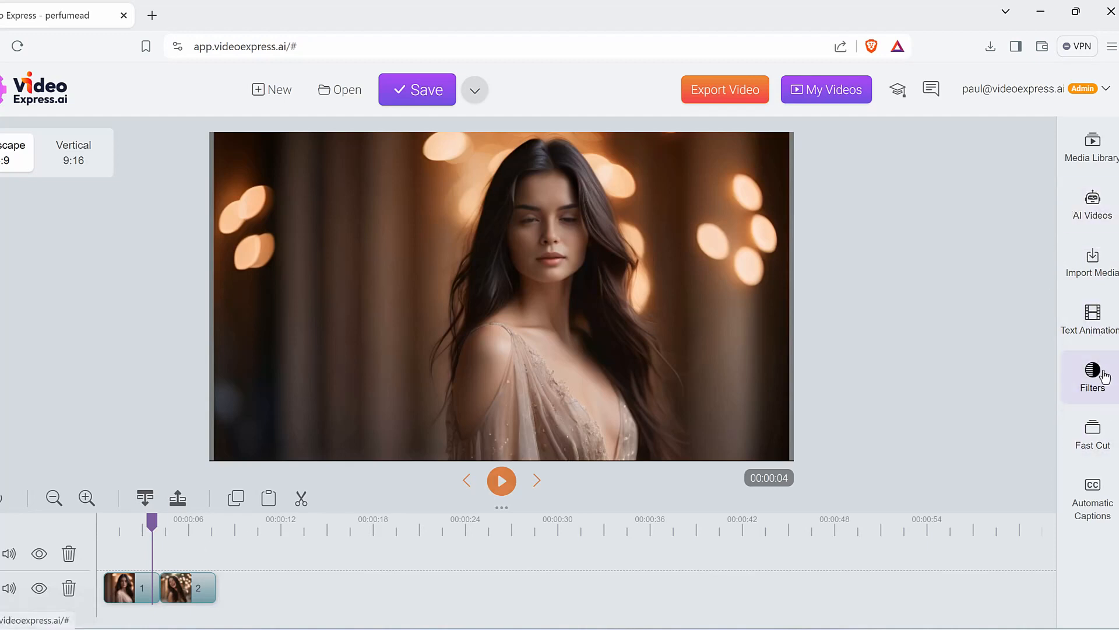
# - Set up a text-to-speech voice-over with the Sara voice, the Excited emotion and a speed of 1.1
pyautogui.click(1097, 277)
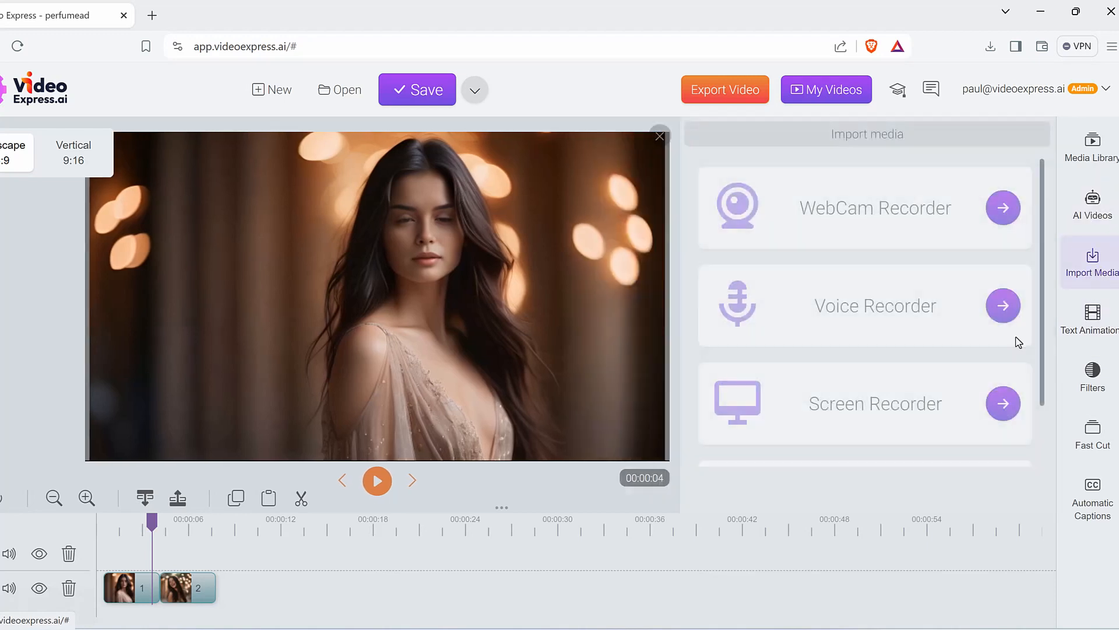
pyautogui.scroll(-1, 934, 315)
pyautogui.click(1003, 425)
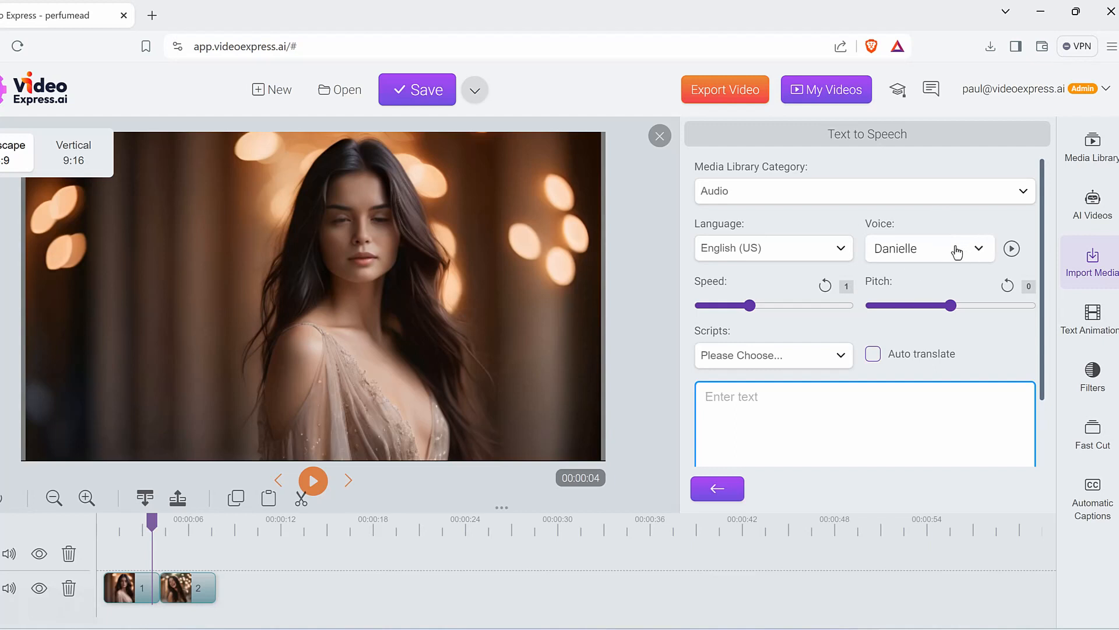
pyautogui.click(930, 248)
pyautogui.click(907, 316)
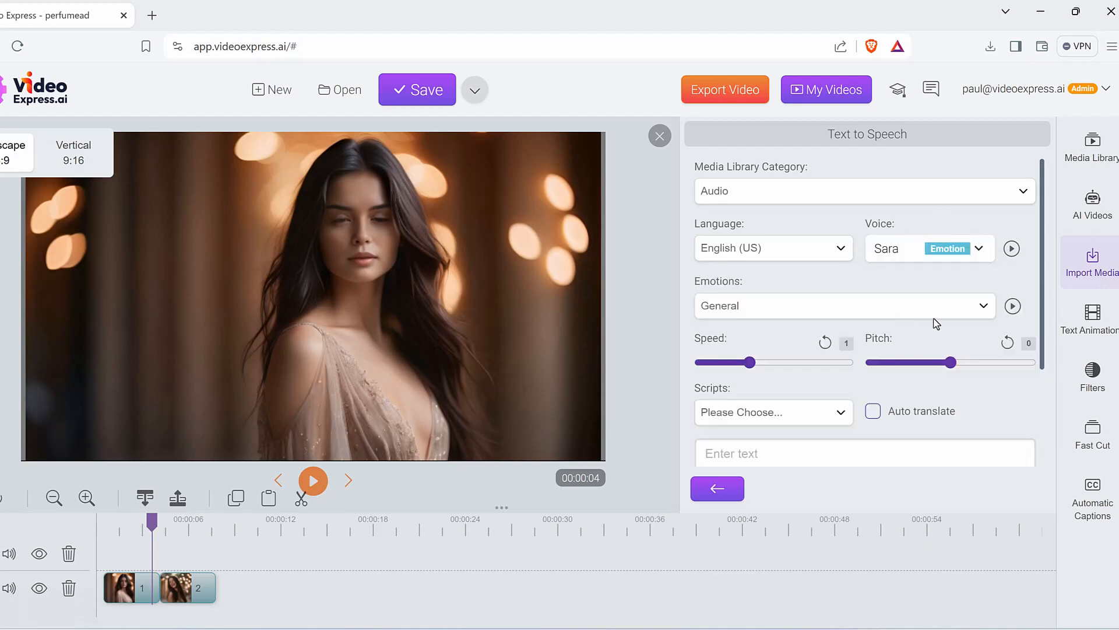
pyautogui.click(782, 308)
pyautogui.click(791, 365)
pyautogui.moveTo(750, 362); pyautogui.dragTo(759, 362)
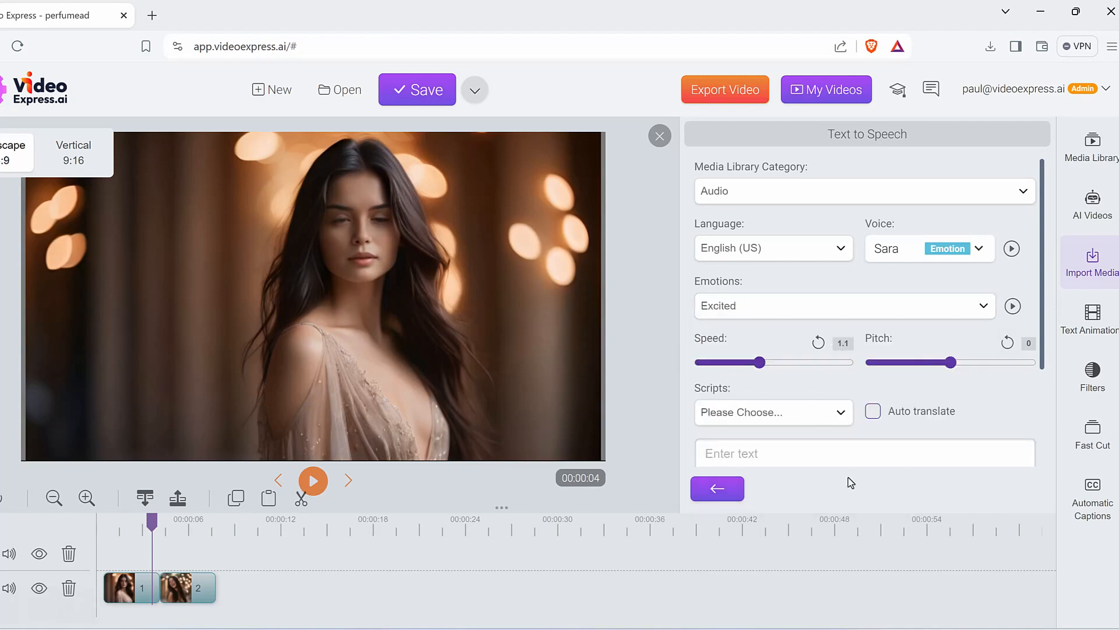
# - Fill in the vintage perfume voice-over script ending with "Discover the essence of elegance." and import the speech
pyautogui.click(850, 458)
pyautogui.hotkey('alt', 'Tab')
pyautogui.click(822, 457)
pyautogui.write("...mornings to evenings under the stars. Each note a whisper, a memory, a dream caught in the breeze. This is more than a perfume; it's a journey, a declaration of beauty and power that lingers.  Embrace your story, embrace vintage perfumes. Discover the essence of elegance.")
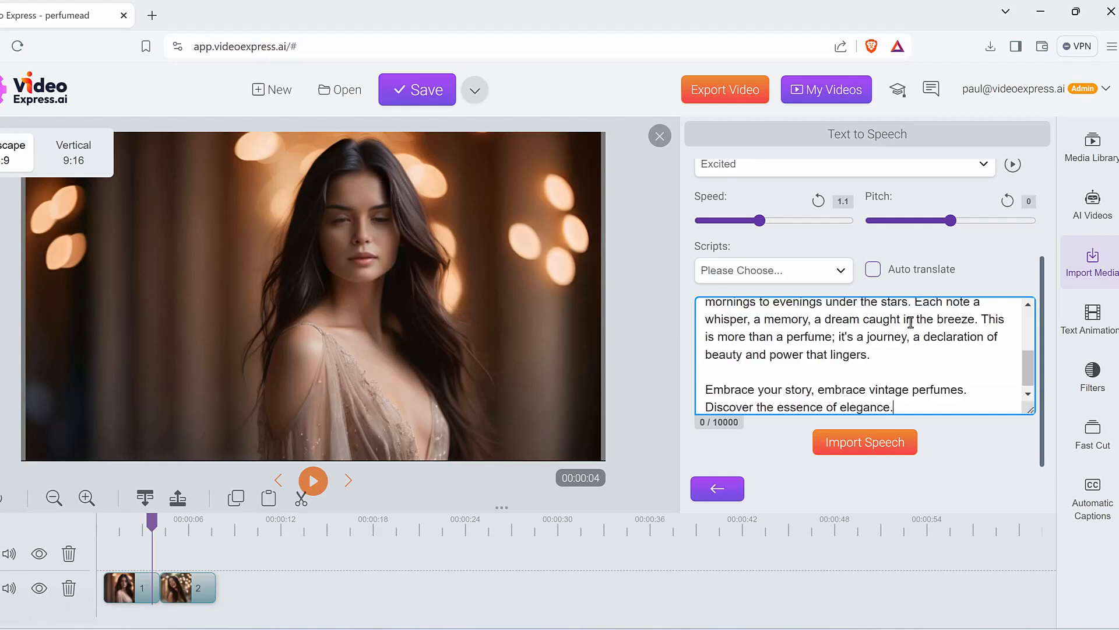
pyautogui.moveTo(707, 247); pyautogui.dragTo(732, 247)
pyautogui.scroll(5, 862, 354)
pyautogui.click(888, 444)
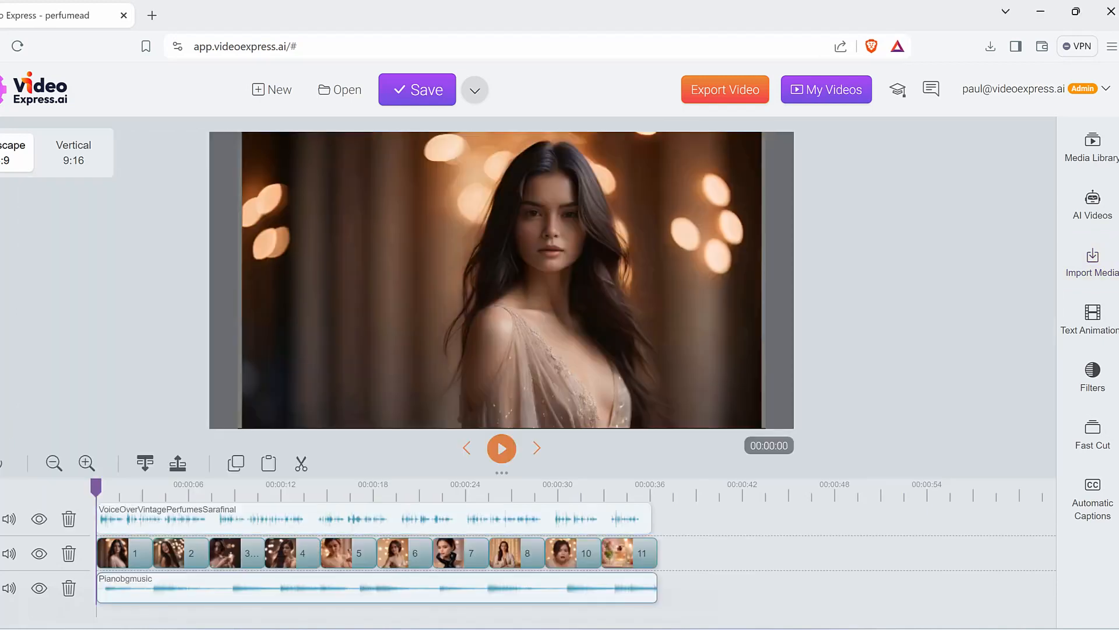
pyautogui.moveTo(431, 443)
pyautogui.mouseDown()
pyautogui.moveTo(408, 500)
pyautogui.moveTo(437, 482)
pyautogui.mouseUp()
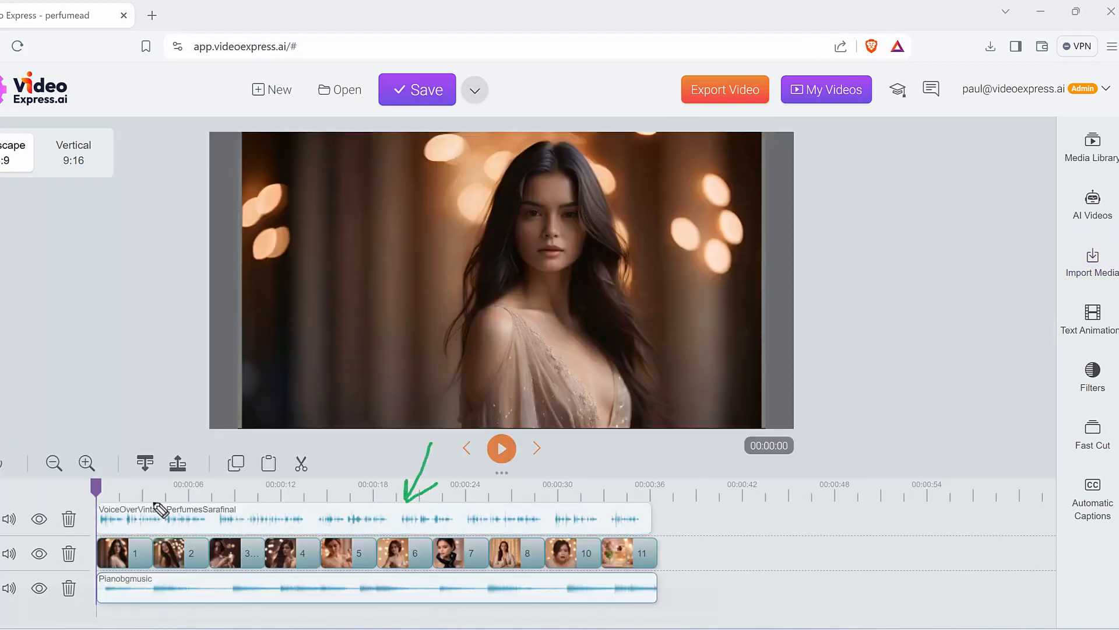
pyautogui.moveTo(739, 539); pyautogui.dragTo(639, 557)
pyautogui.moveTo(658, 537)
pyautogui.mouseDown()
pyautogui.moveTo(638, 564)
pyautogui.moveTo(726, 565)
pyautogui.mouseUp()
pyautogui.press('Escape')
pyautogui.click(745, 584)
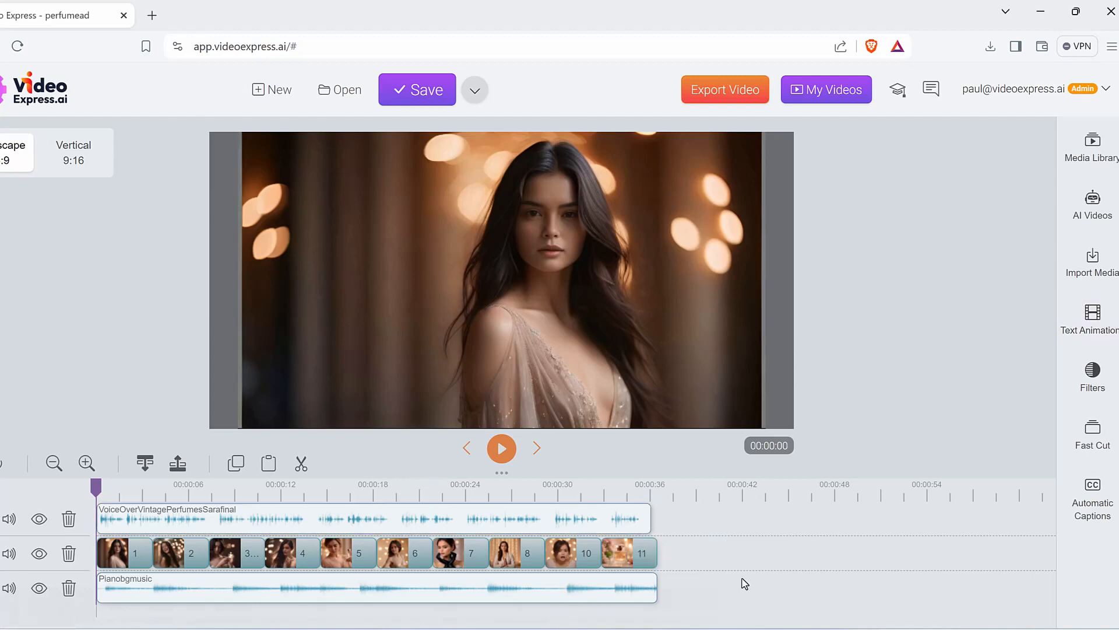
# - Enable Fast Cut transitions between the clips and apply them to Track #2
pyautogui.click(1111, 448)
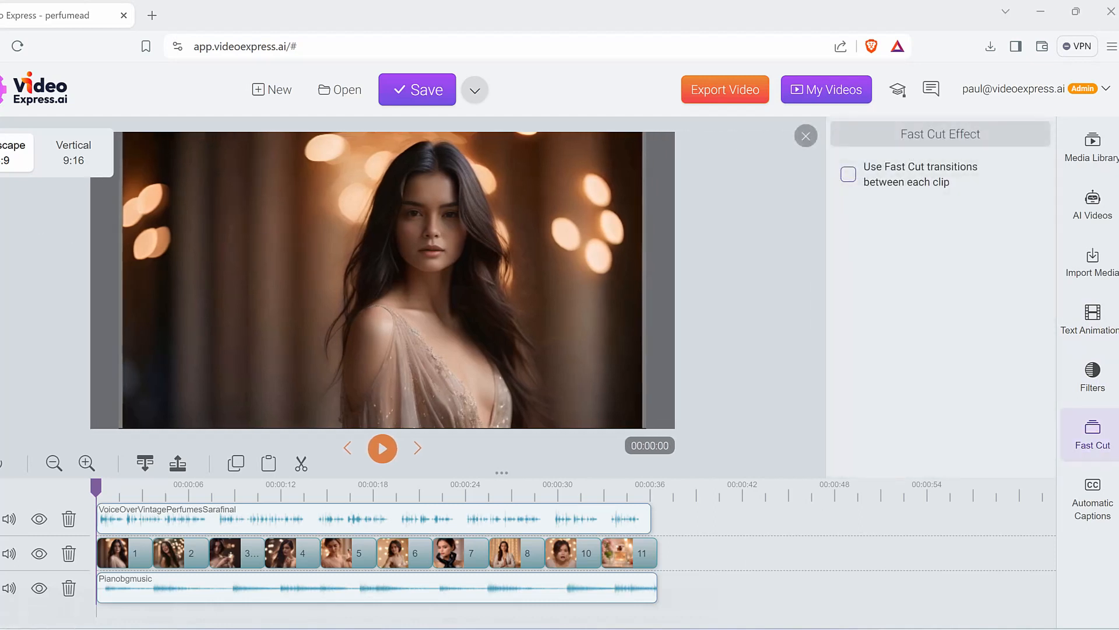
pyautogui.moveTo(889, 220)
pyautogui.mouseDown()
pyautogui.moveTo(823, 188)
pyautogui.moveTo(1014, 142)
pyautogui.moveTo(863, 219)
pyautogui.mouseUp()
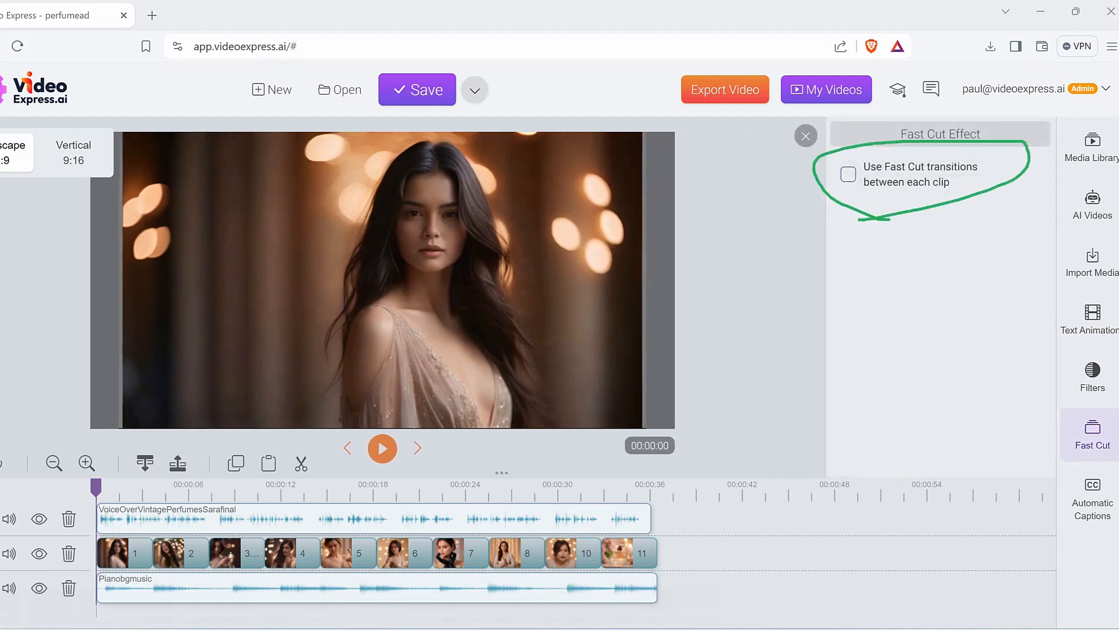
pyautogui.press('Escape')
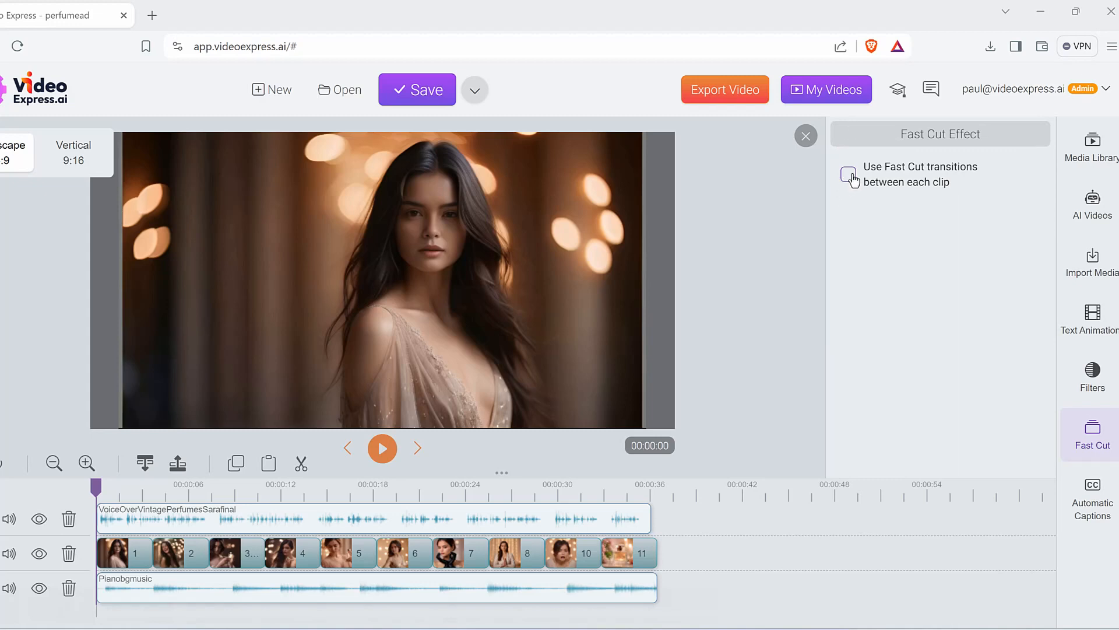
pyautogui.click(848, 175)
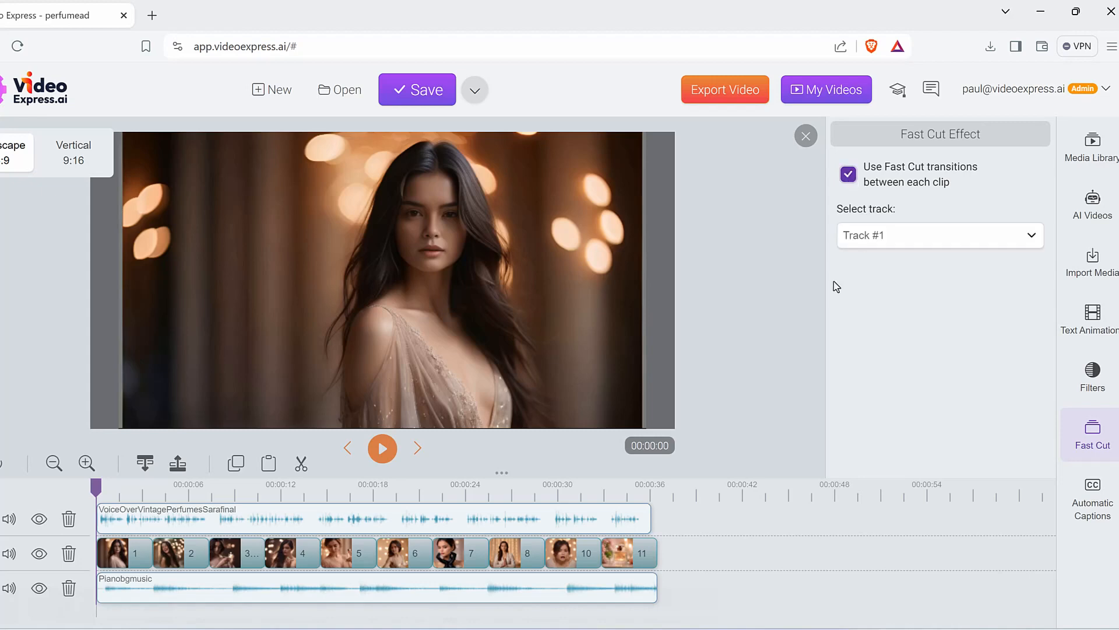
pyautogui.click(898, 239)
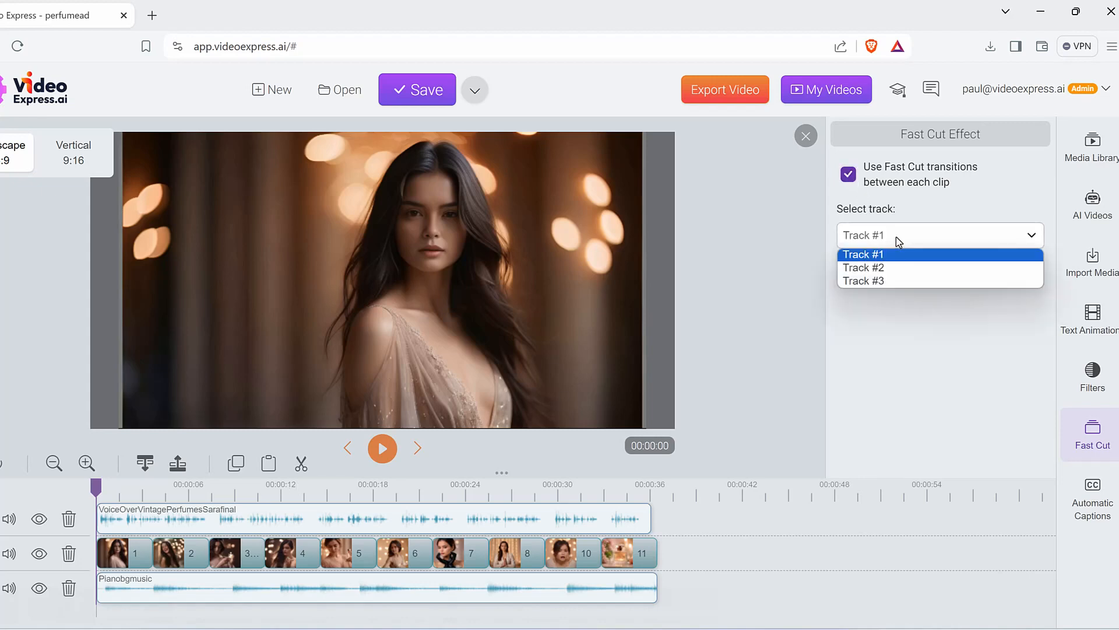
pyautogui.click(895, 271)
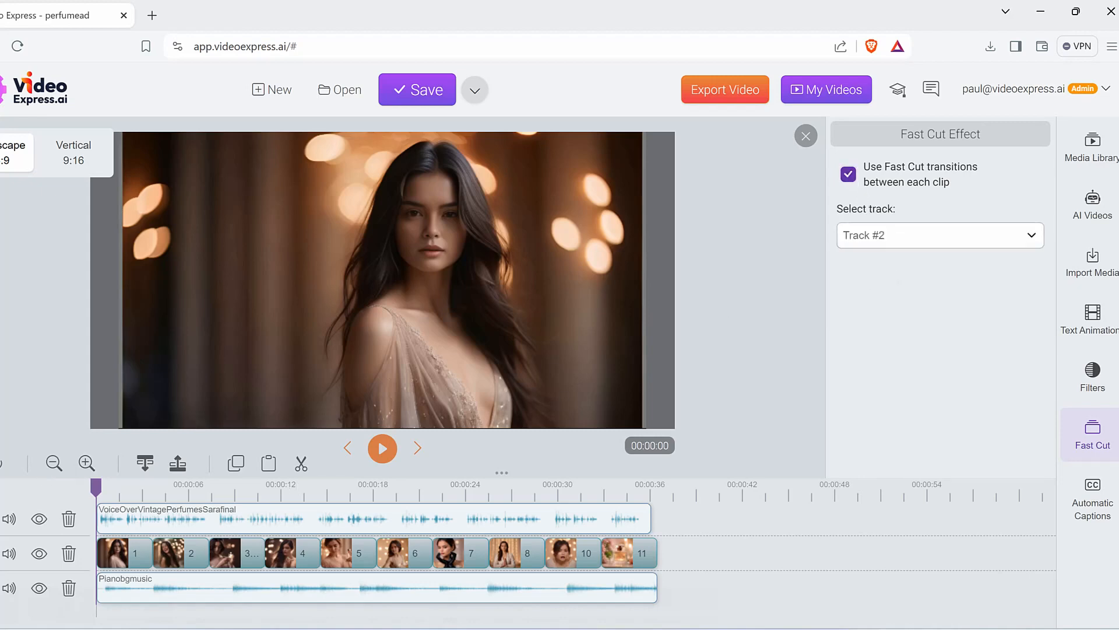
pyautogui.moveTo(3, 535)
pyautogui.mouseDown()
pyautogui.moveTo(493, 571)
pyautogui.moveTo(357, 530)
pyautogui.moveTo(0, 539)
pyautogui.mouseUp()
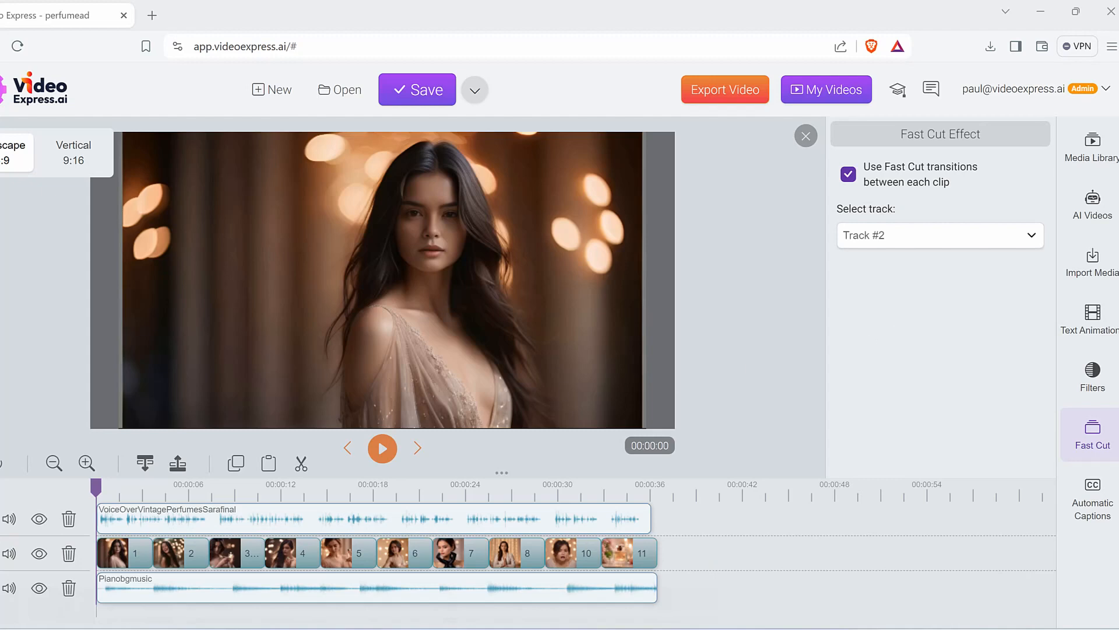
pyautogui.moveTo(979, 492)
pyautogui.mouseDown()
pyautogui.moveTo(1071, 485)
pyautogui.moveTo(1068, 510)
pyautogui.mouseUp()
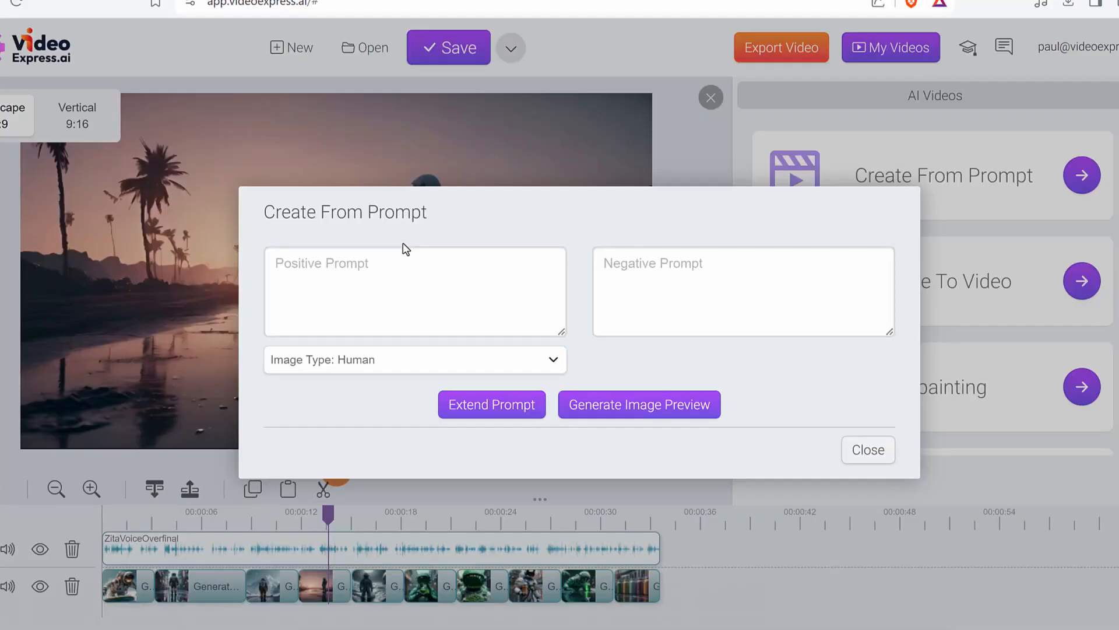
# - Enter the positive prompt "Astronaut gracefully surfing on the waves" with the Human image type and extend it automatically
pyautogui.click(385, 281)
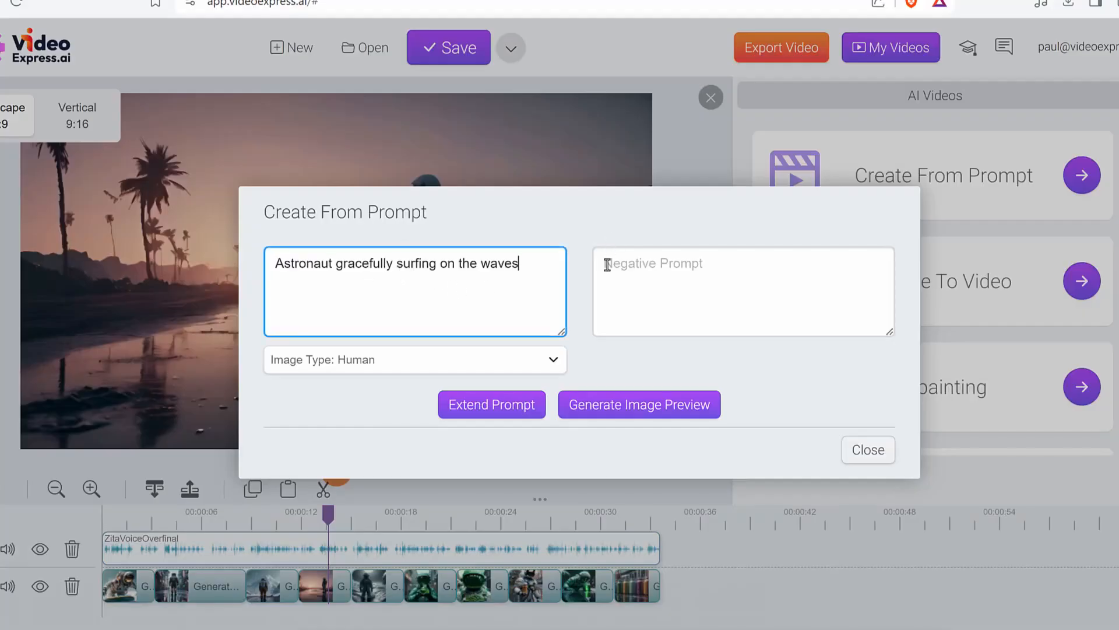
pyautogui.click(359, 366)
pyautogui.click(350, 378)
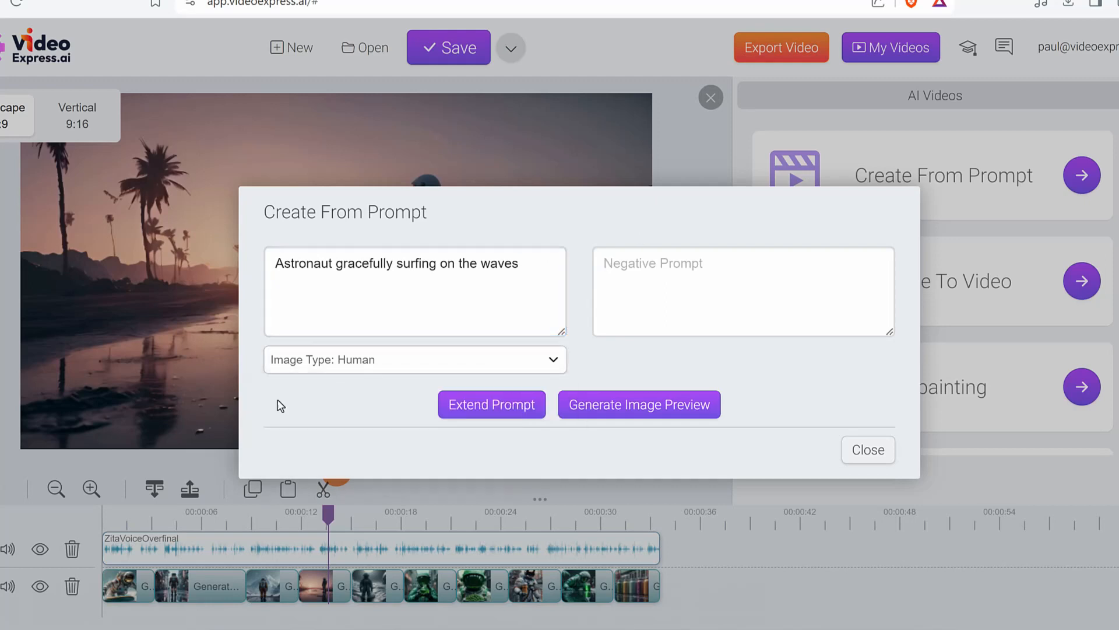
pyautogui.click(516, 415)
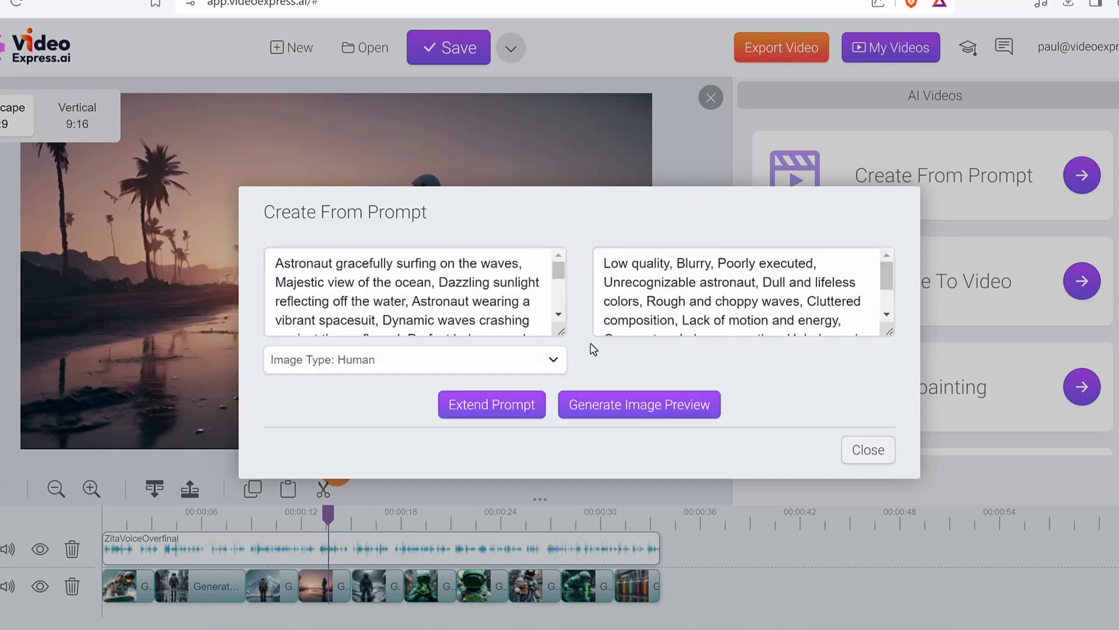
# - Clear the whole negative prompt and generate image previews of the surfing astronaut
pyautogui.scroll(-3, 814, 322)
pyautogui.moveTo(814, 322); pyautogui.dragTo(504, 199)
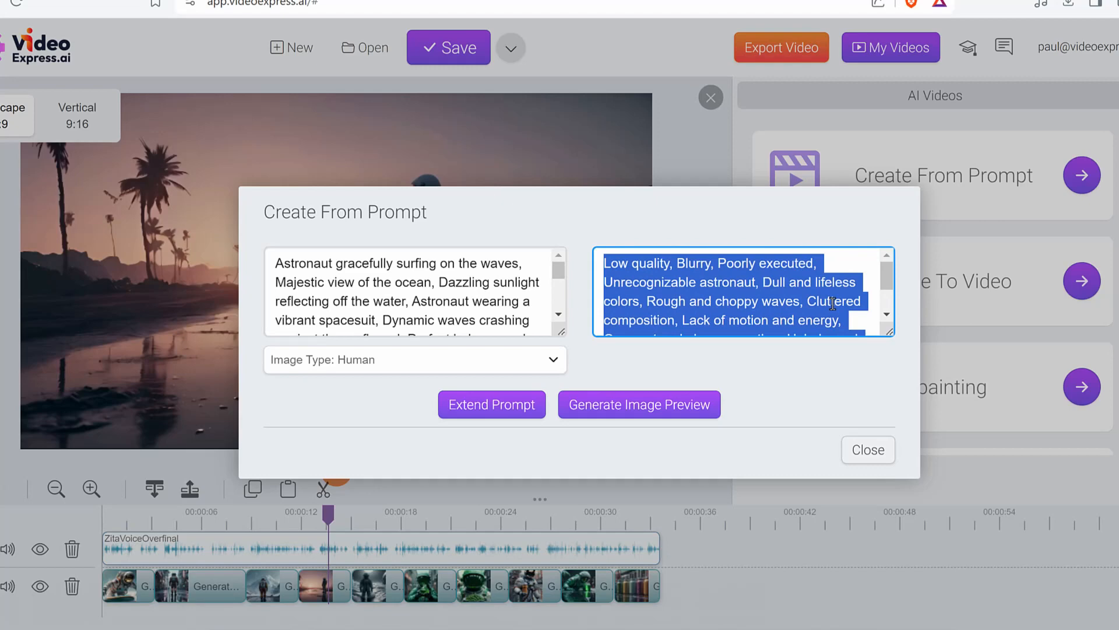
pyautogui.press('BackSpace')
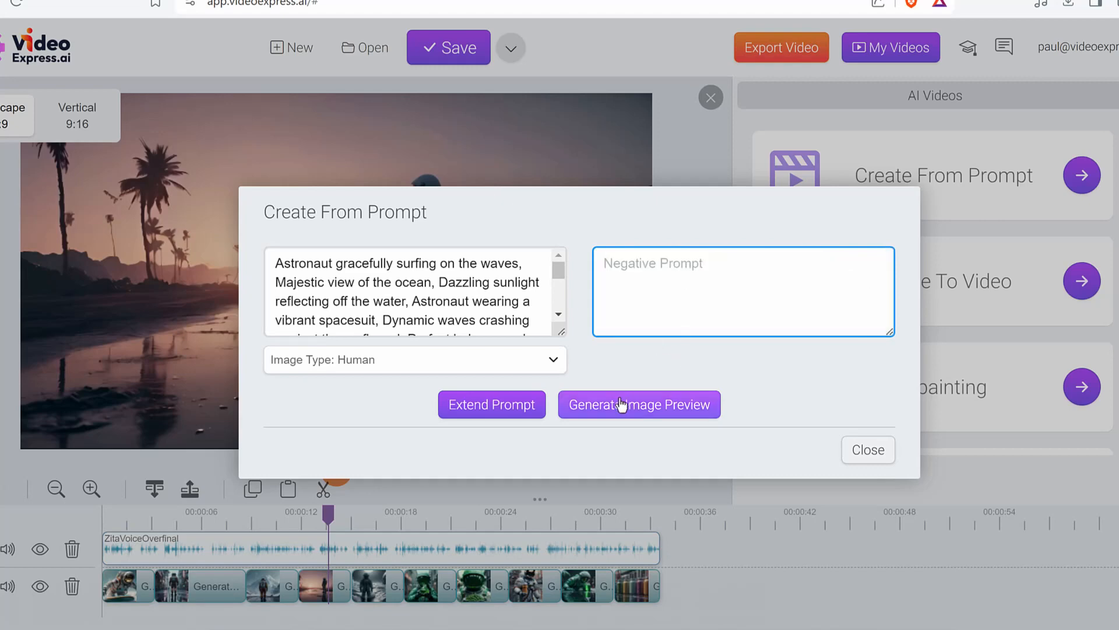
pyautogui.click(663, 412)
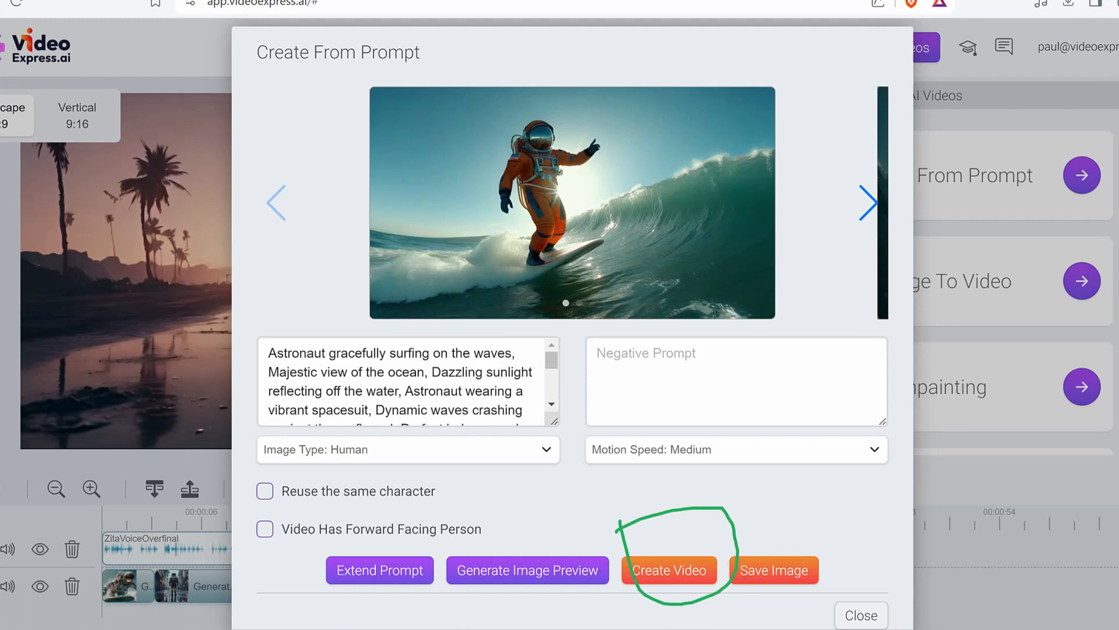
# - View the second generated surfing astronaut image and close the prompt dialog
pyautogui.moveTo(632, 196); pyautogui.dragTo(959, 223)
pyautogui.moveTo(583, 217); pyautogui.dragTo(350, 218)
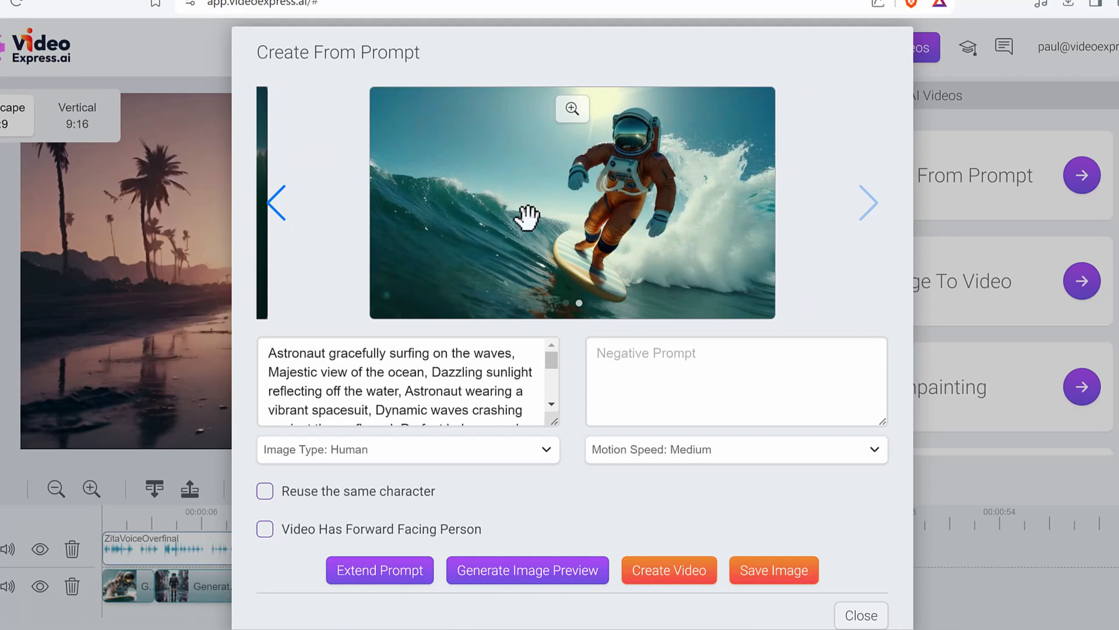
pyautogui.click(862, 616)
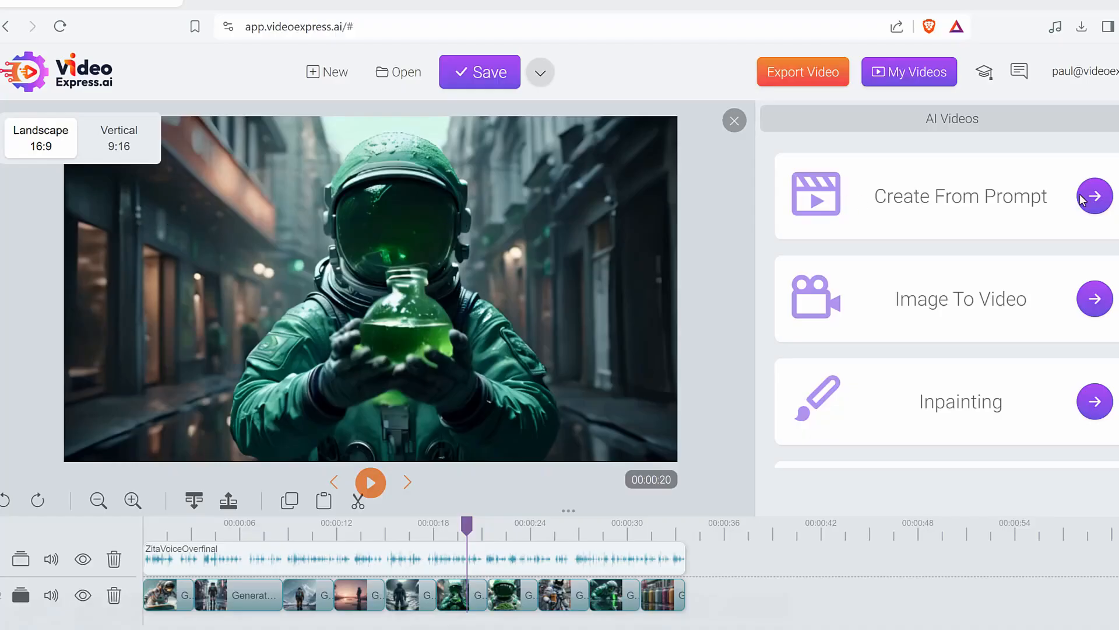
# - Start a new AI video from a prompt and go through the image types, choosing Human
pyautogui.click(1095, 197)
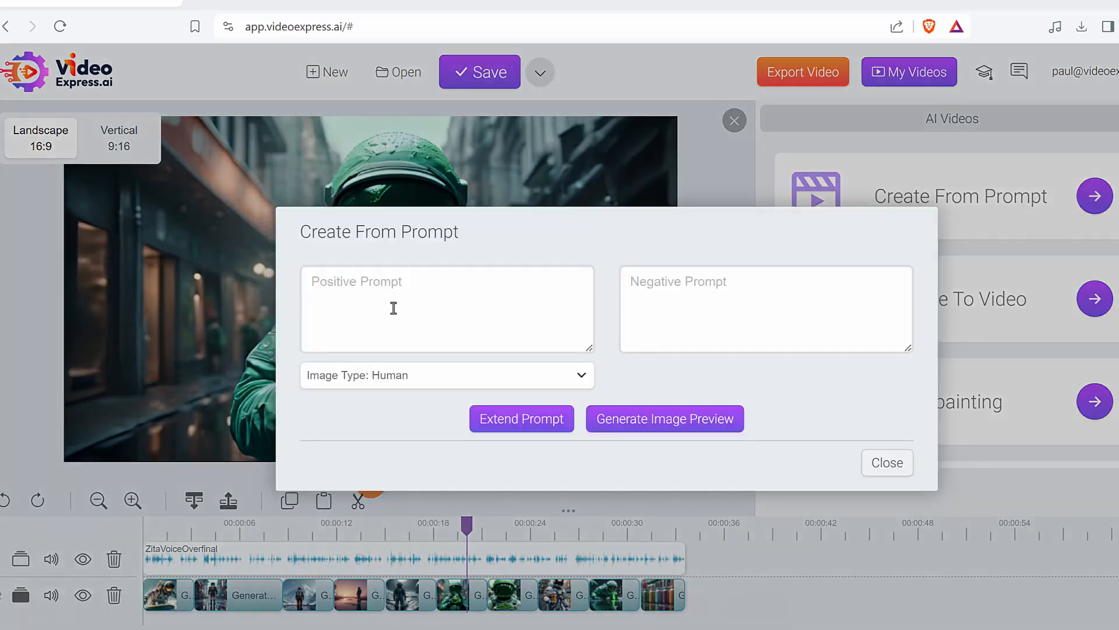
pyautogui.click(393, 378)
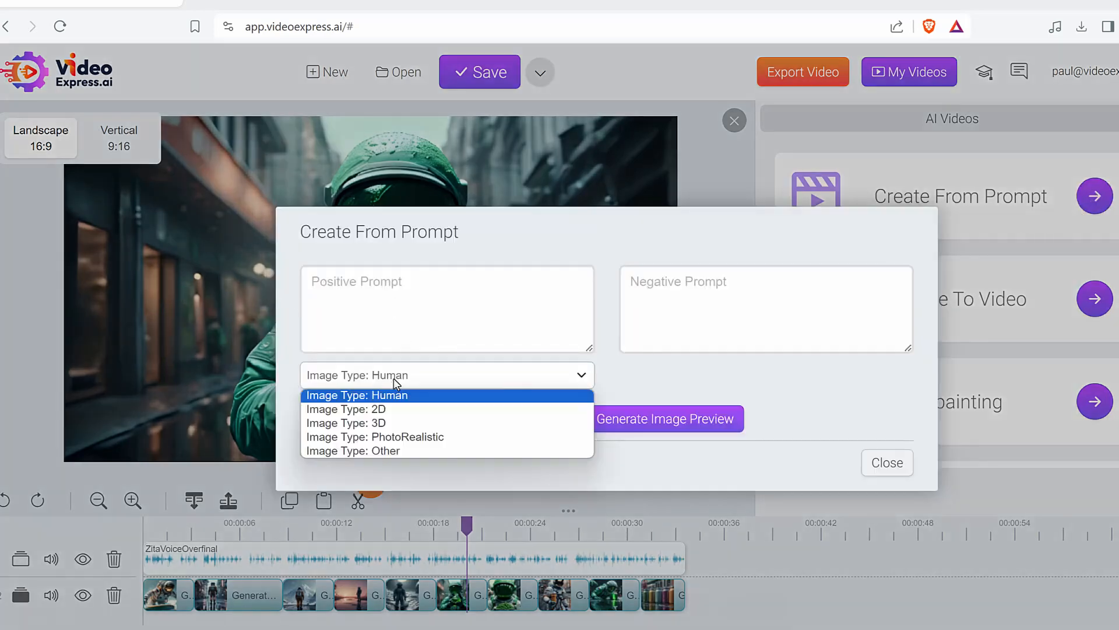
pyautogui.click(362, 423)
pyautogui.click(369, 400)
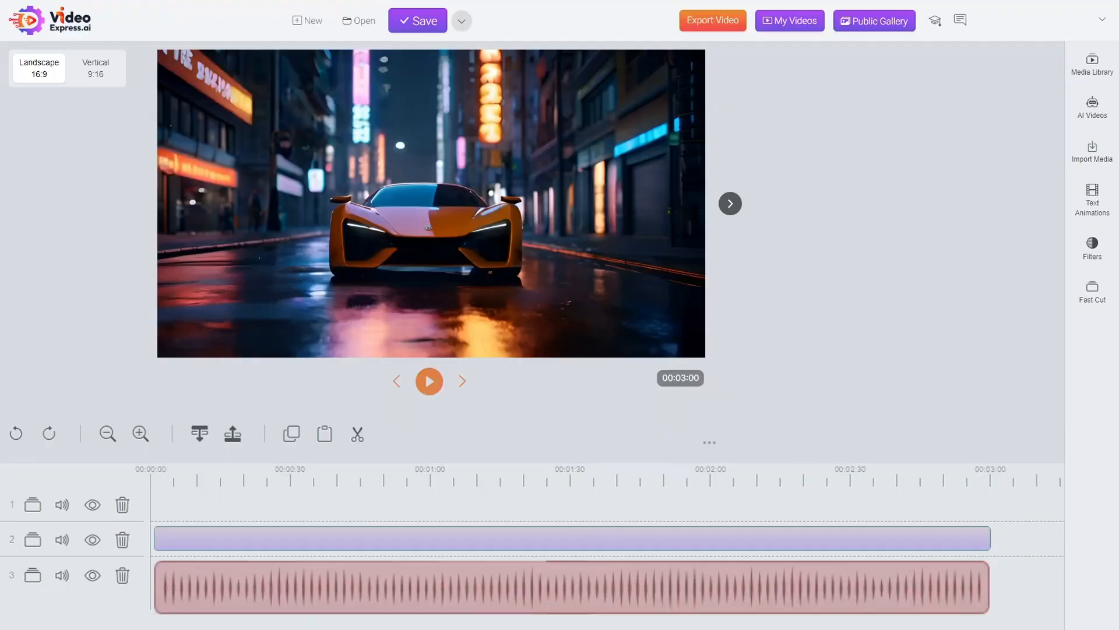
# - Try several lower-third text animations over the car clip and settle on Lower Third Animation 3
pyautogui.click(1085, 205)
pyautogui.click(848, 149)
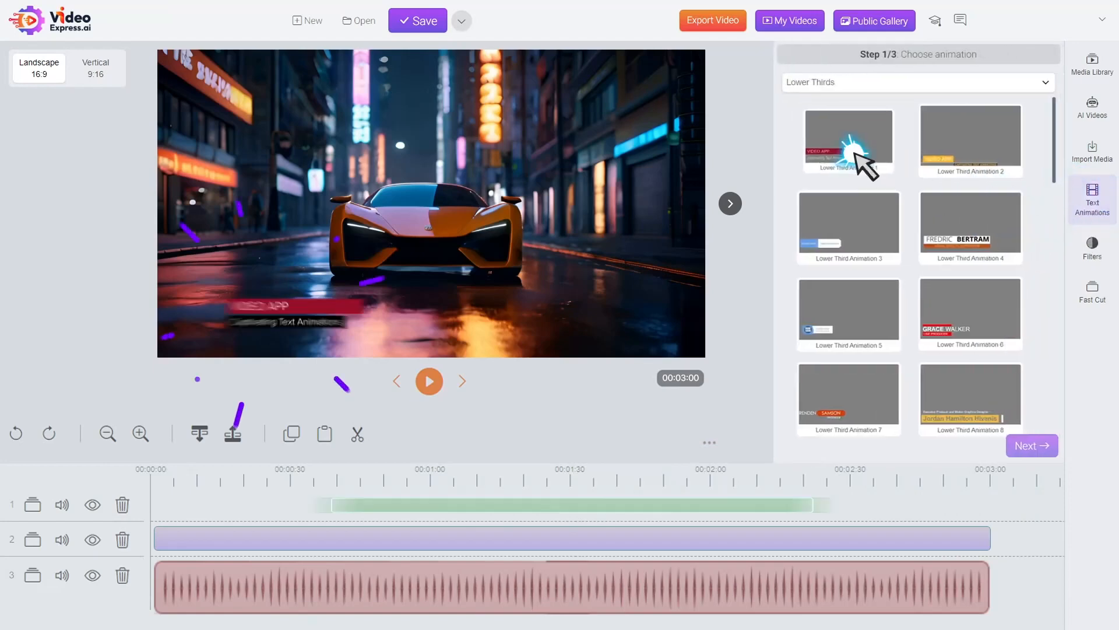
pyautogui.click(957, 223)
pyautogui.click(852, 306)
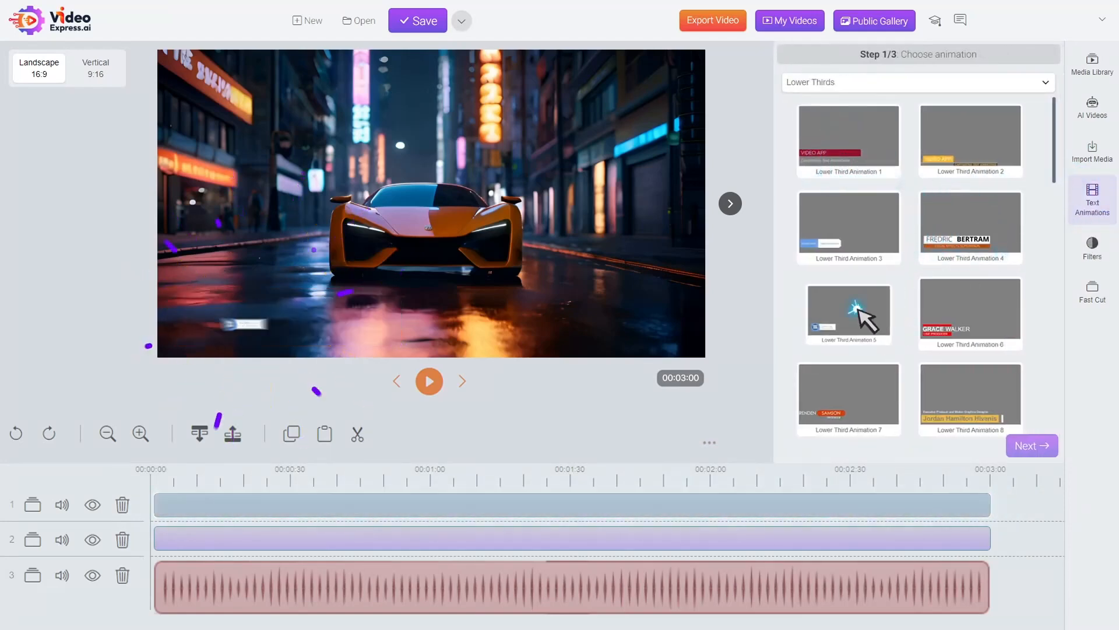
pyautogui.click(963, 150)
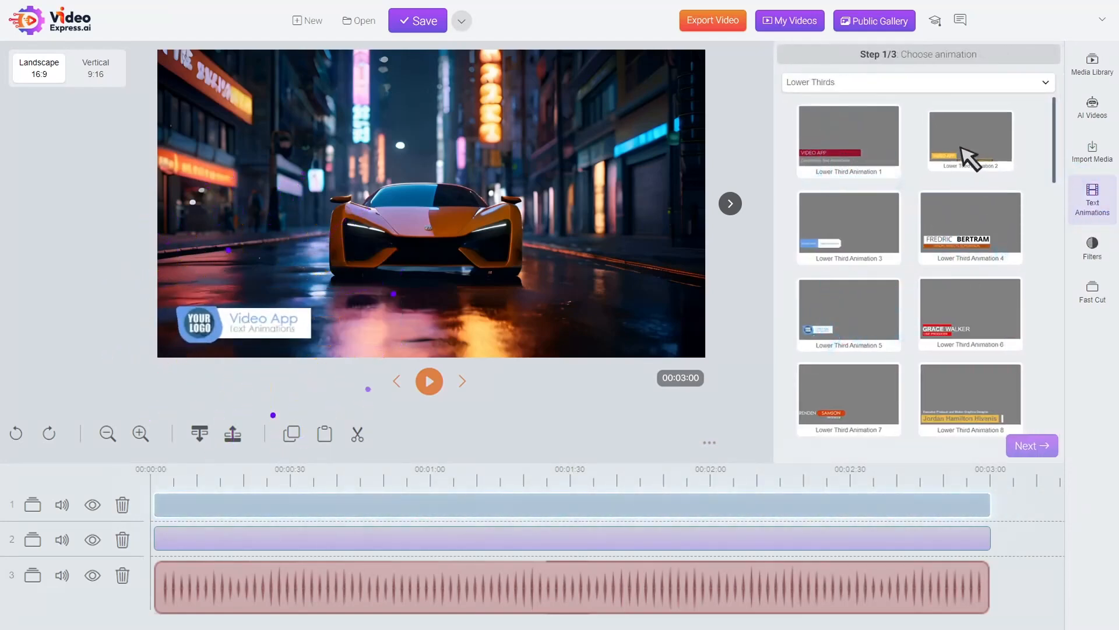
pyautogui.click(841, 242)
# - Open the filters and apply the Camera Pan and Resize And Move filters to the clip
pyautogui.click(1092, 247)
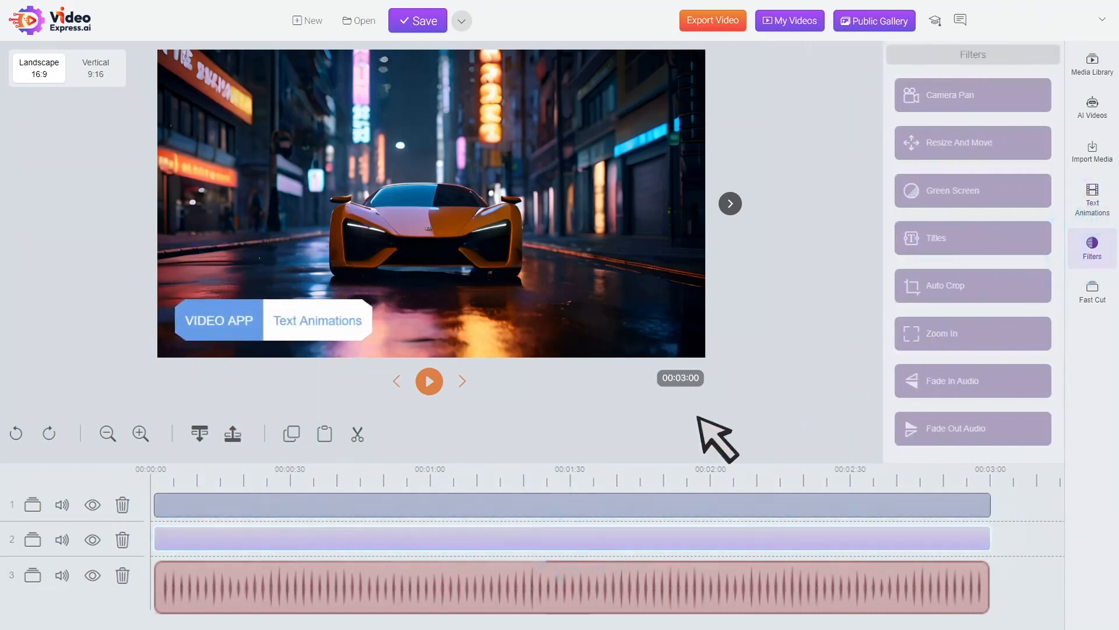
pyautogui.click(969, 105)
pyautogui.click(973, 147)
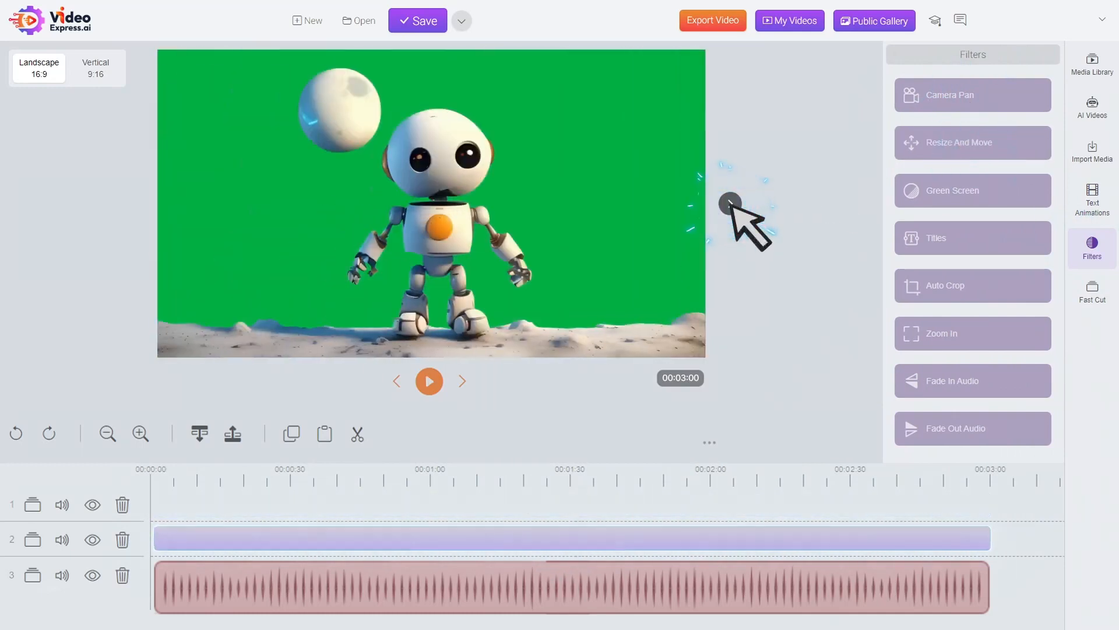